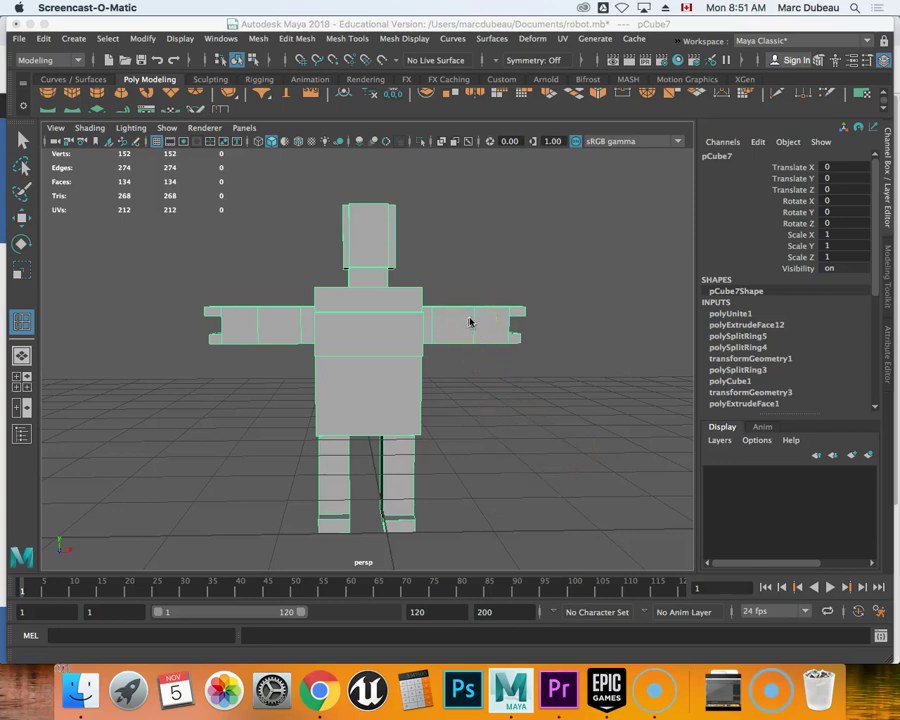
Insert several edge loops across the robot's chest and torso, bringing the mesh to 3396 vertices.
mouse_move(466, 322)
left_mouse_down()
mouse_move(478, 331)
mouse_move(500, 318)
left_mouse_up()
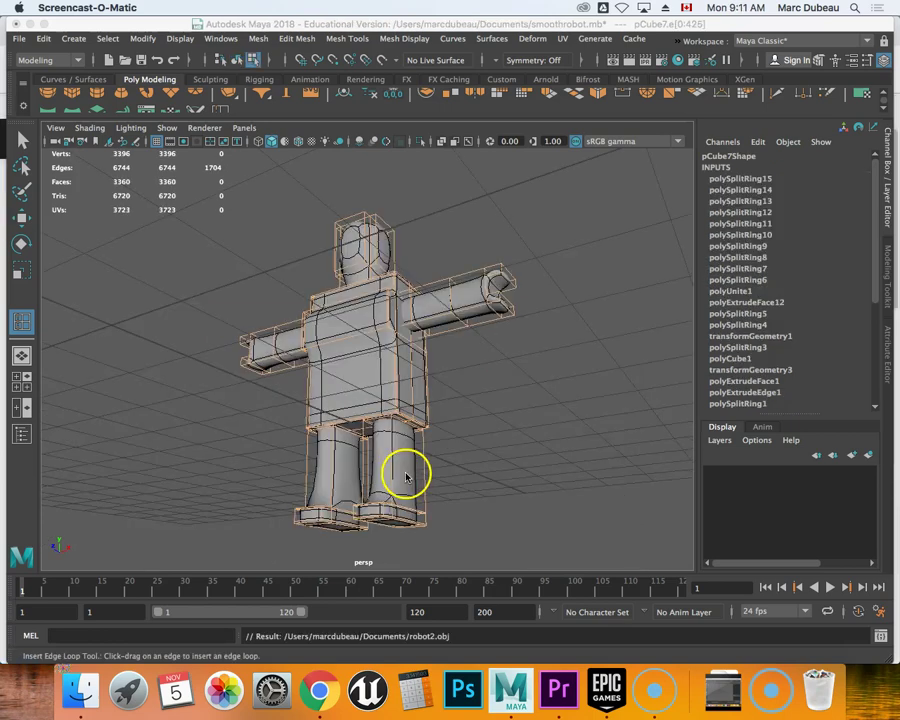
left_click(366, 331)
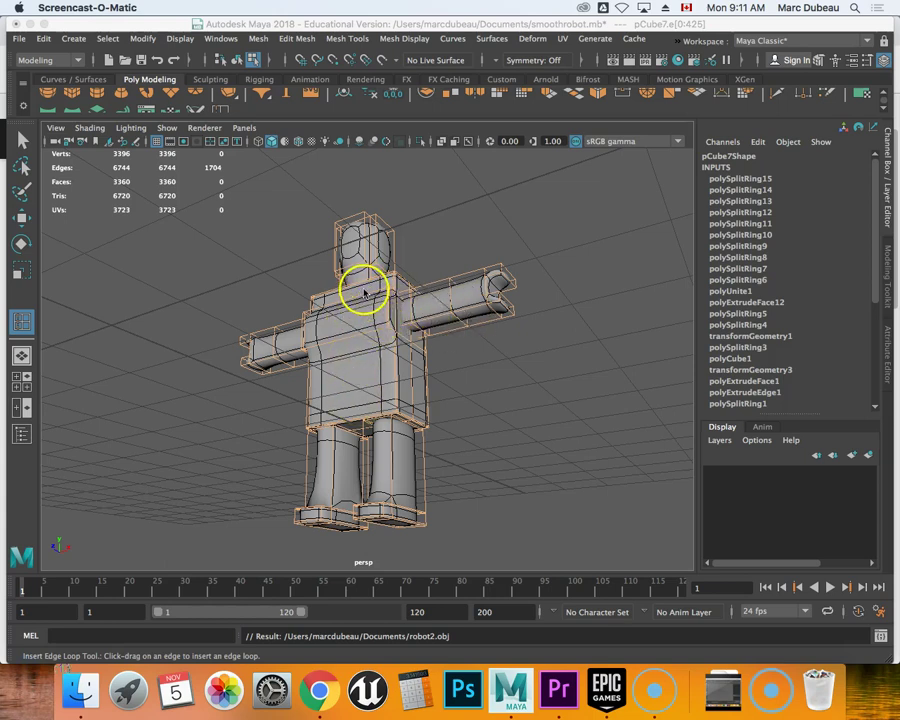
left_click(377, 339)
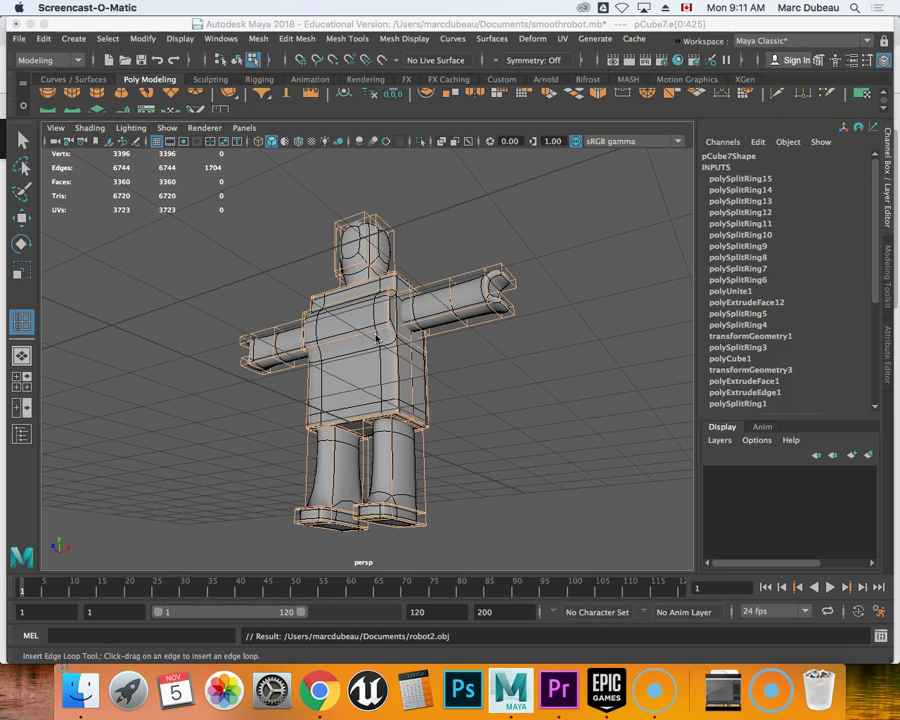
left_click(382, 328)
left_click(377, 288)
left_click_drag(371, 305, 400, 308)
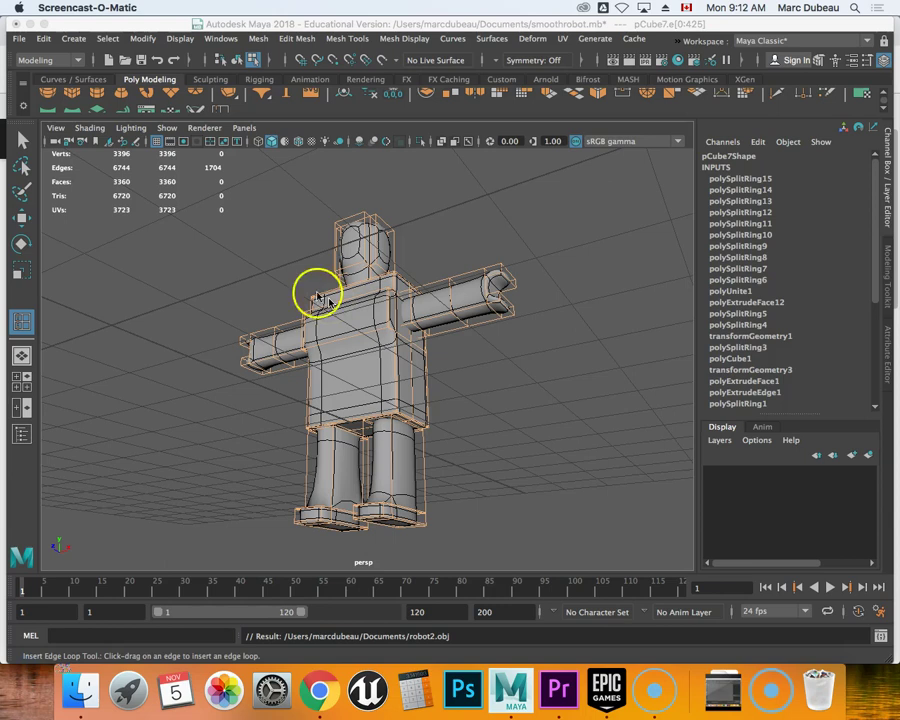
Bake the robot's smooth preview into real polygons with Modify > Convert > Smooth Mesh Preview to Polygons.
left_click(141, 40)
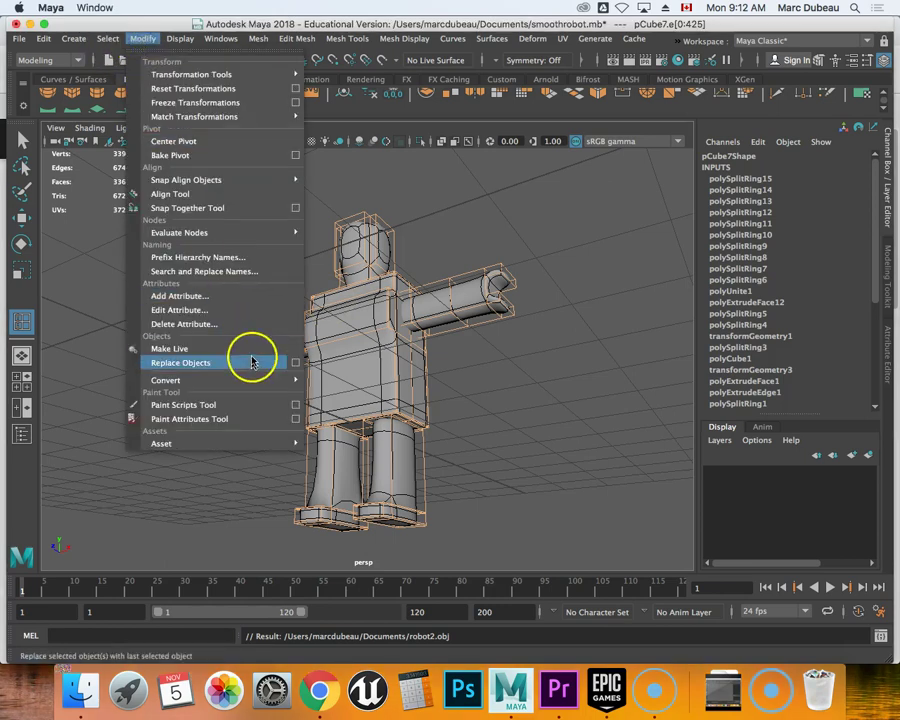
mouse_move(255, 390)
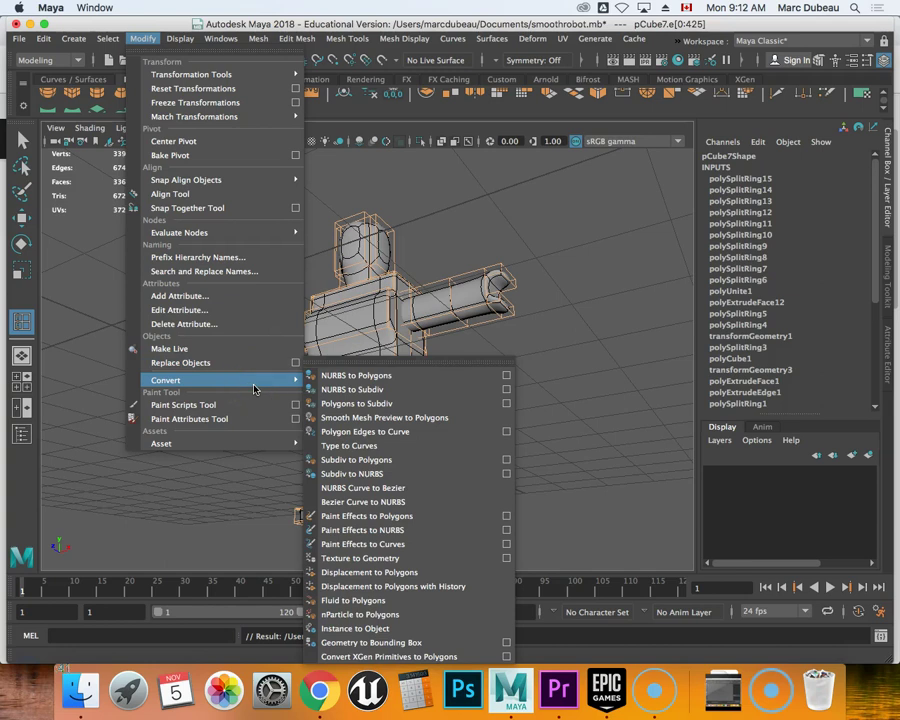
left_click(345, 418)
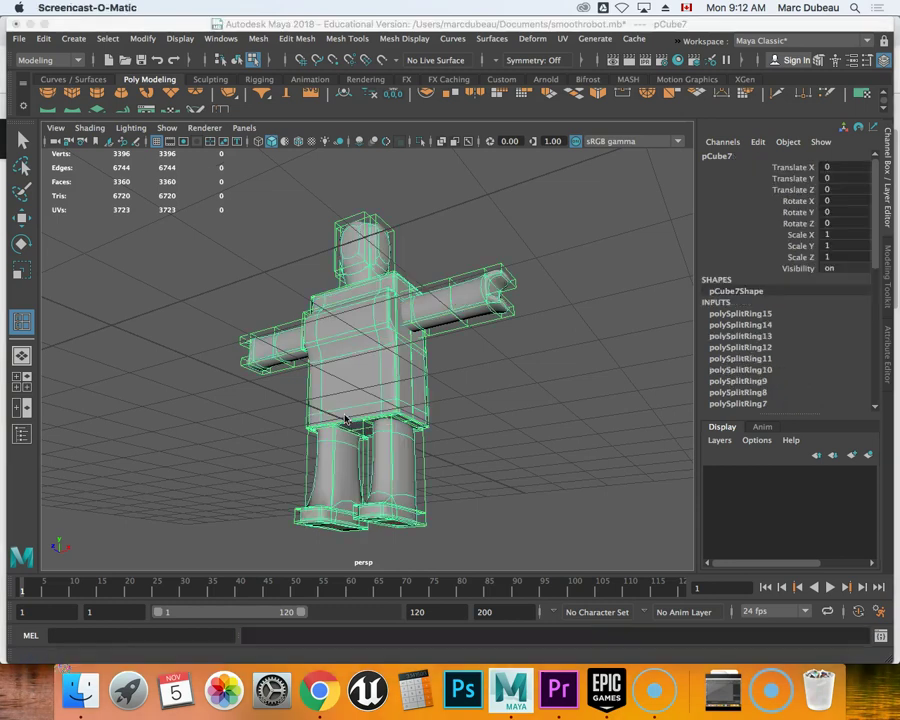
left_click(143, 39)
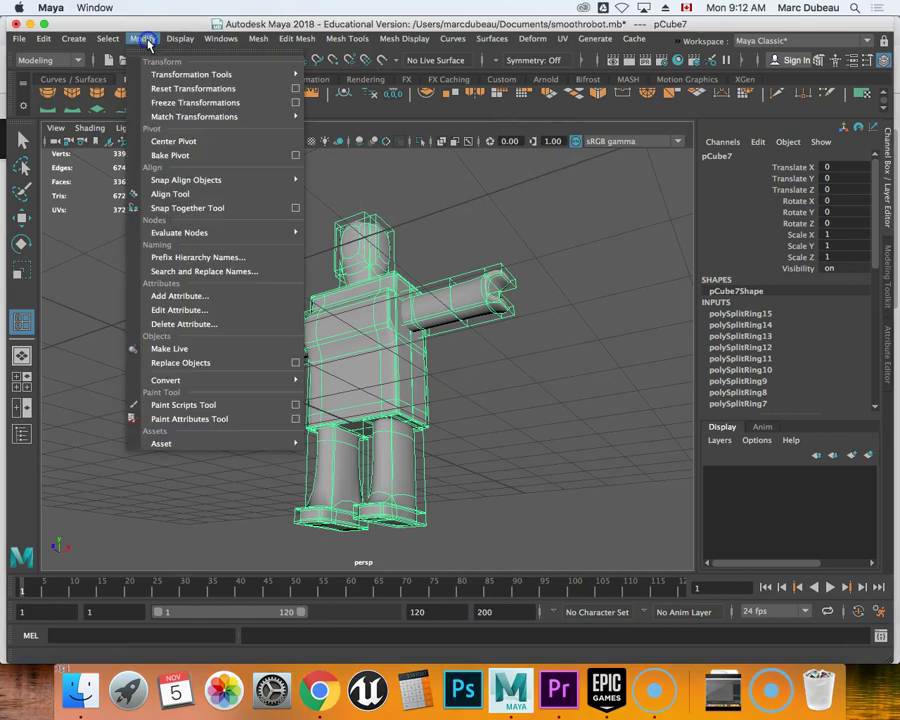
mouse_move(217, 380)
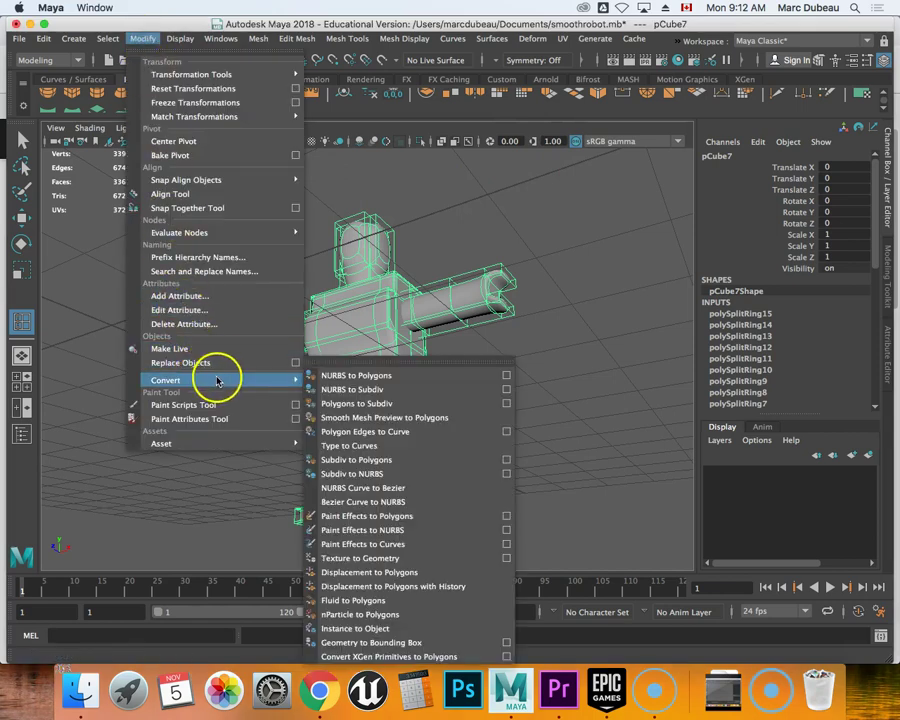
left_click(390, 425)
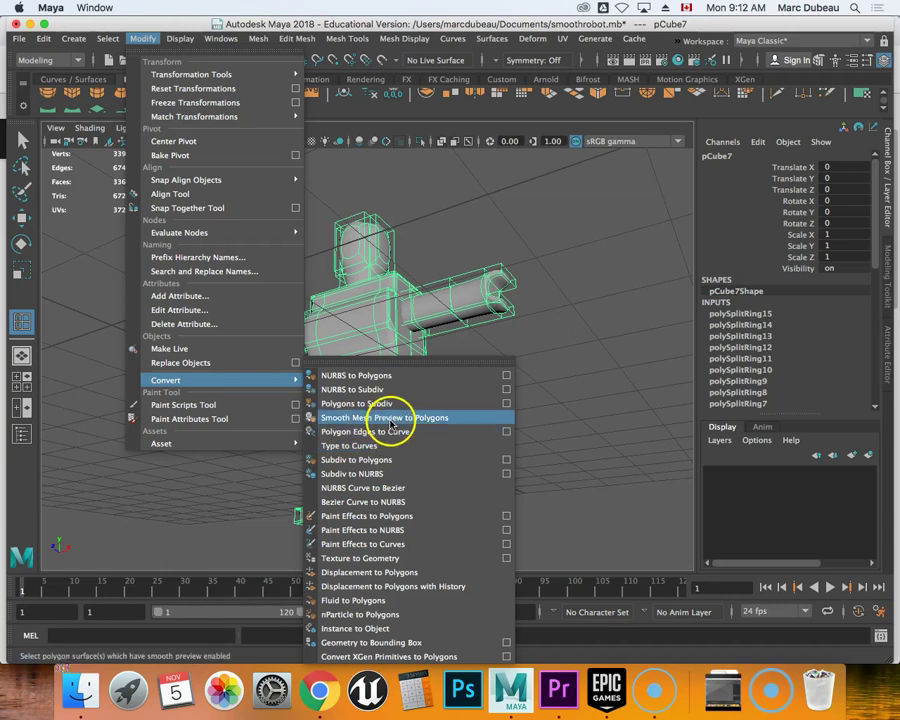
left_click_drag(390, 425, 384, 346)
left_click(376, 388)
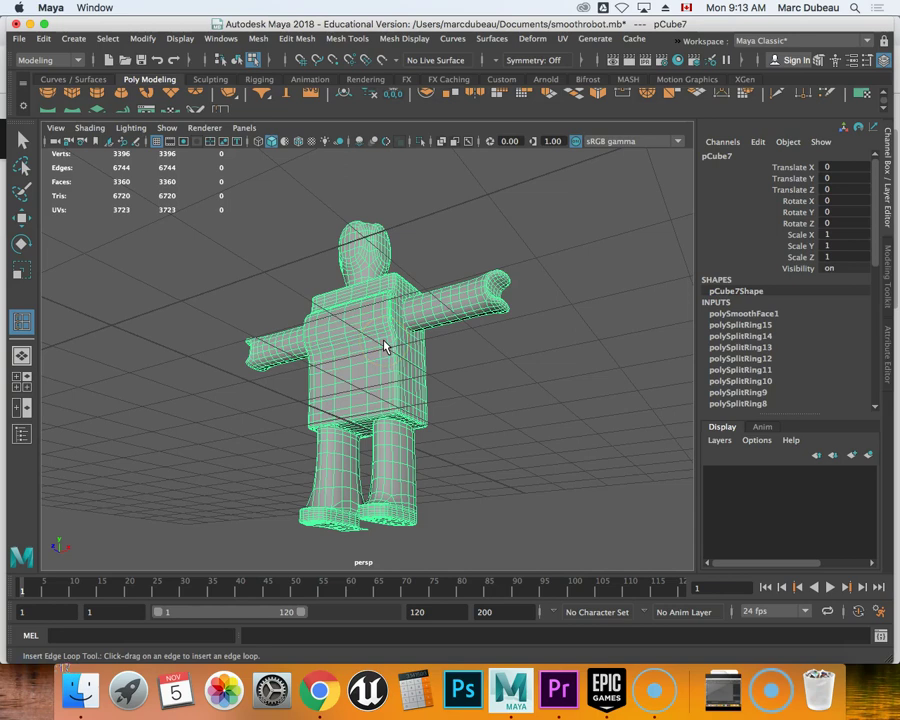
Open the Hypershade window from the status line icon.
mouse_move(398, 336)
left_mouse_down()
mouse_move(416, 319)
mouse_move(323, 228)
mouse_move(321, 338)
mouse_move(127, 527)
mouse_move(506, 181)
mouse_move(675, 48)
mouse_move(678, 65)
left_mouse_up()
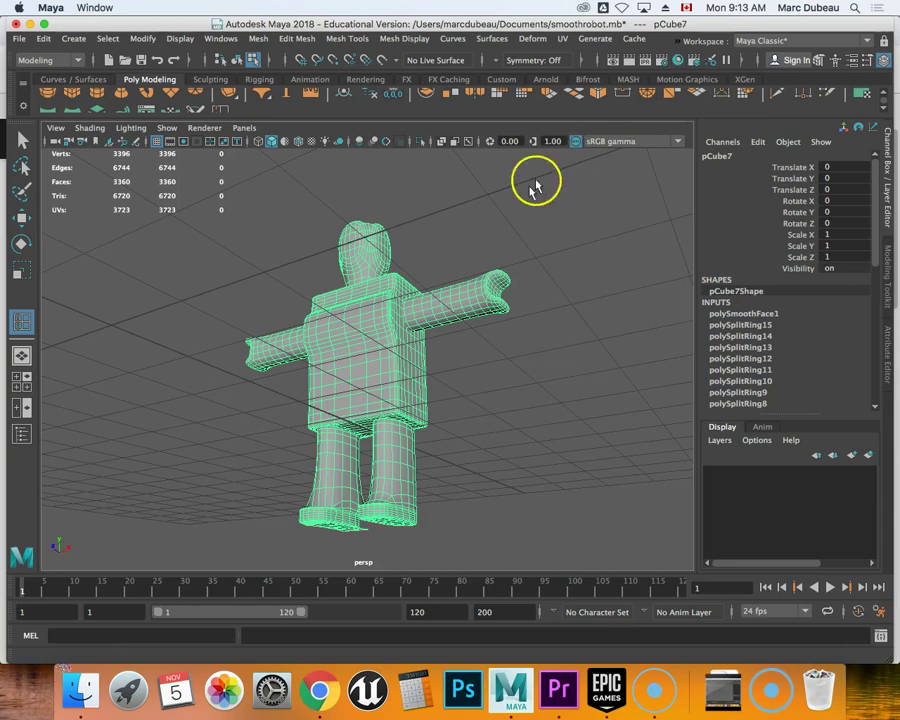
left_click(678, 62)
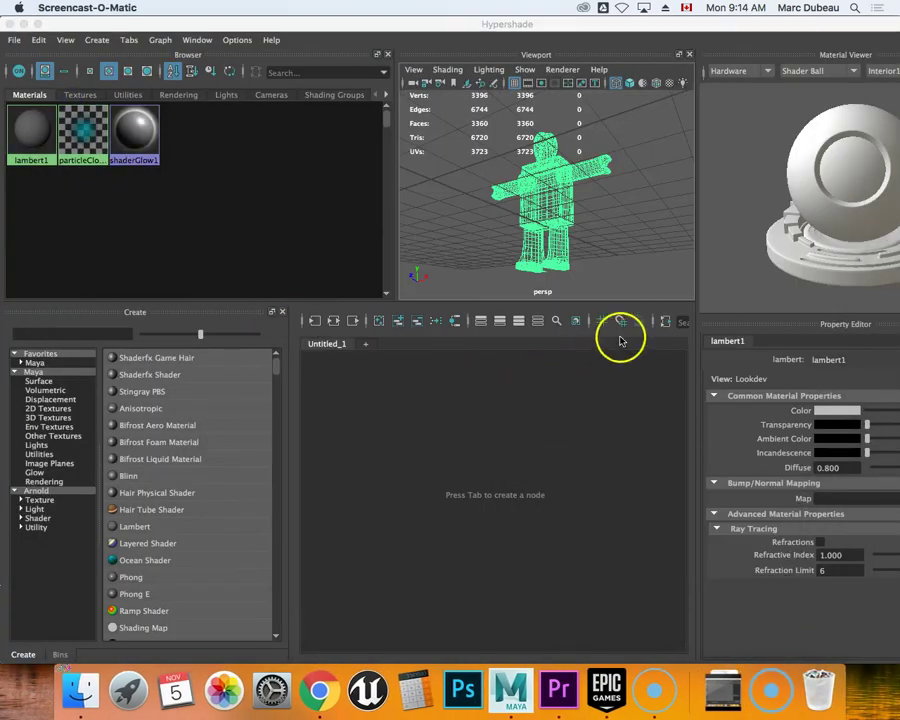
Create two new Blinn materials in the Hypershade.
left_click(420, 183)
key("4")
key("5")
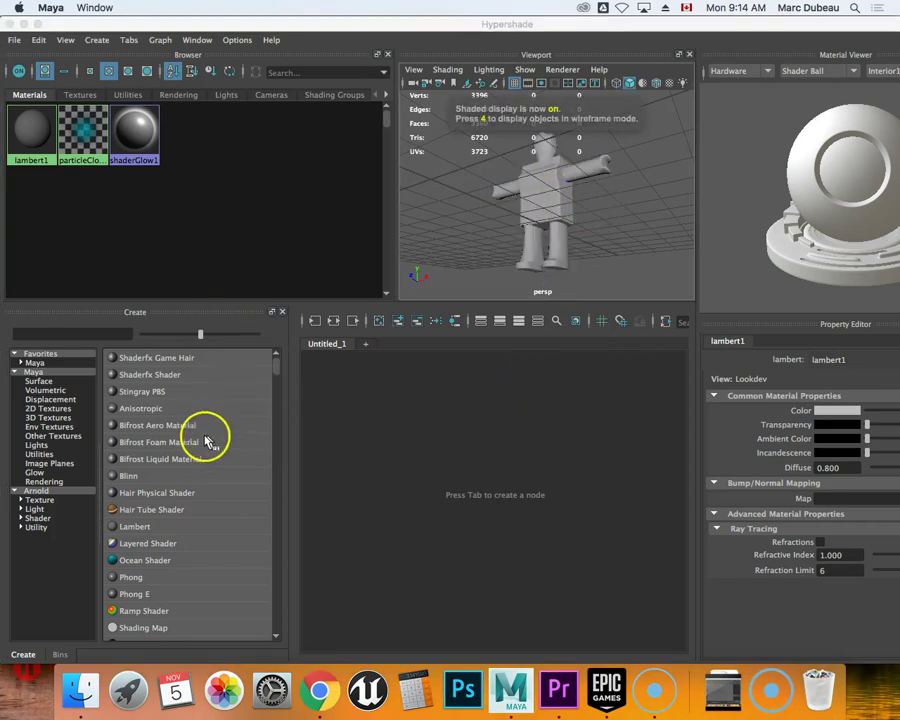
left_click(131, 477)
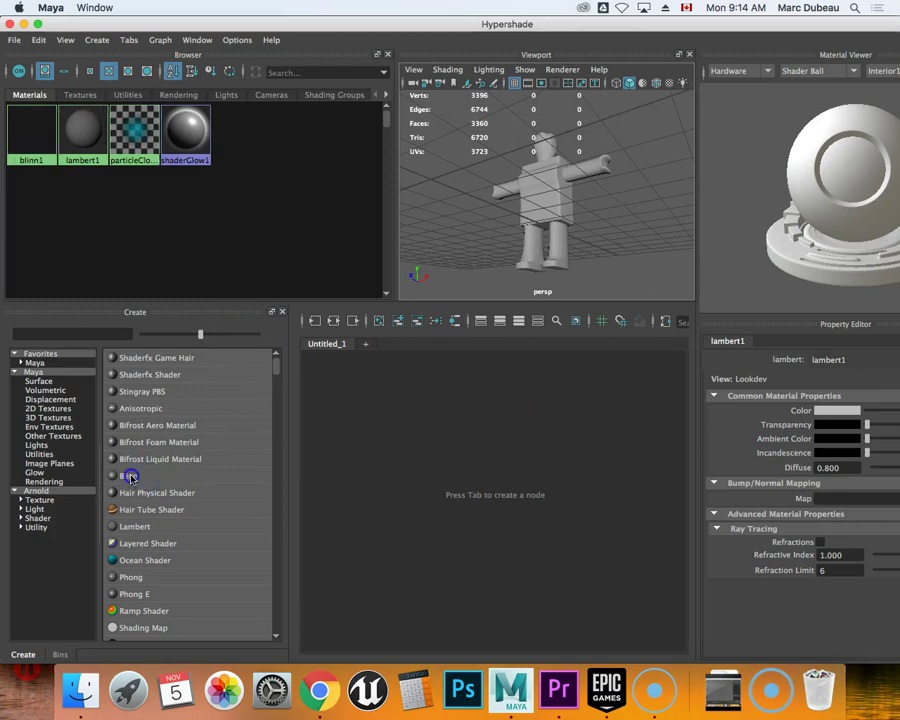
left_click(131, 477)
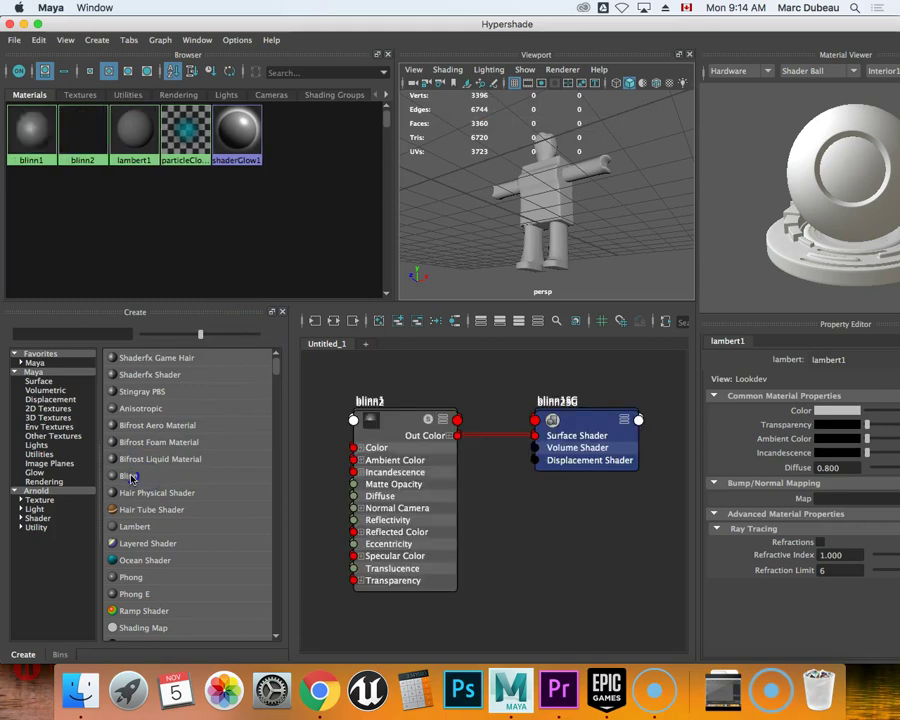
Set the lambert1 colour to a bright blue in the colour chooser.
left_click(842, 413)
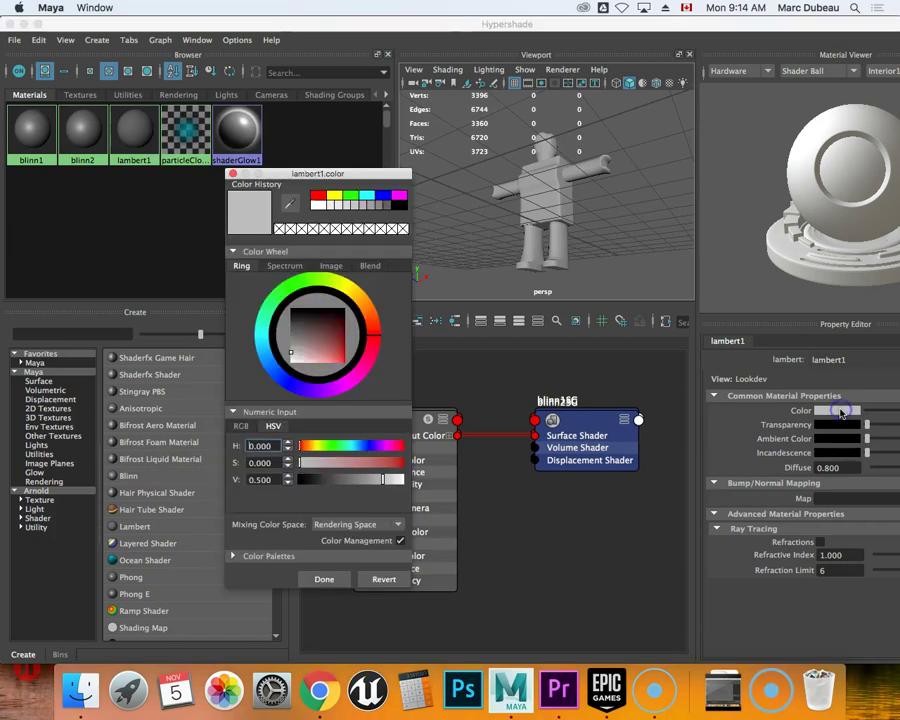
left_click(289, 385)
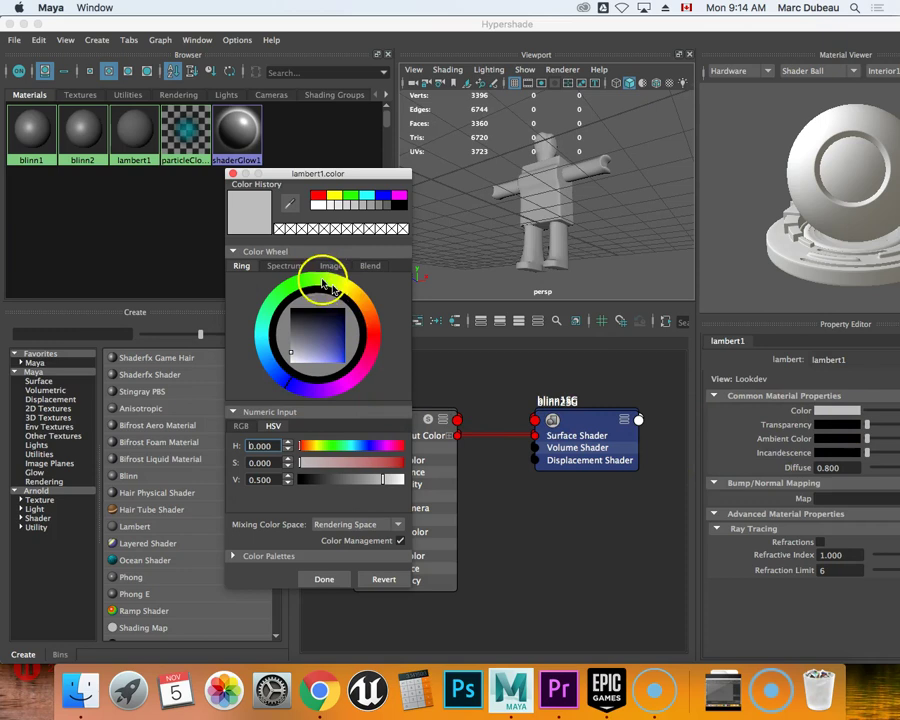
left_click(343, 343)
left_click_drag(341, 337, 333, 345)
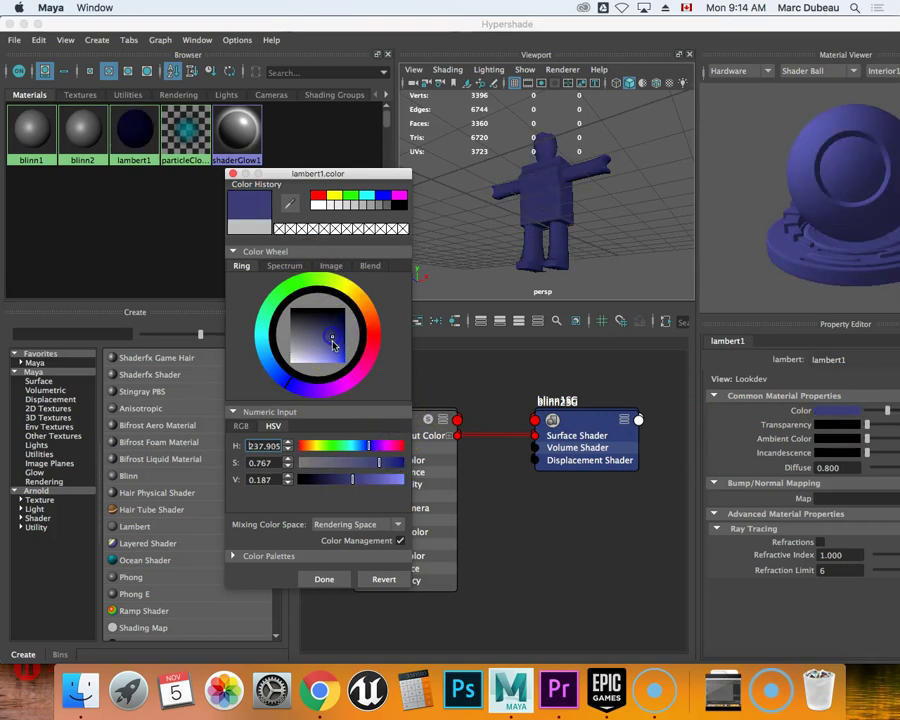
left_click(336, 350)
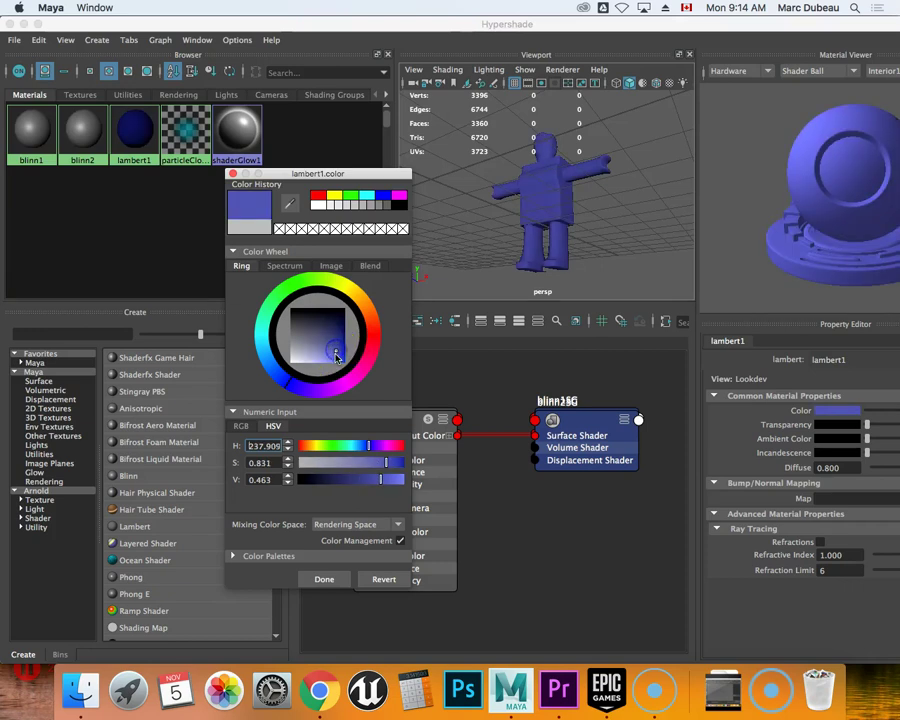
left_click(233, 174)
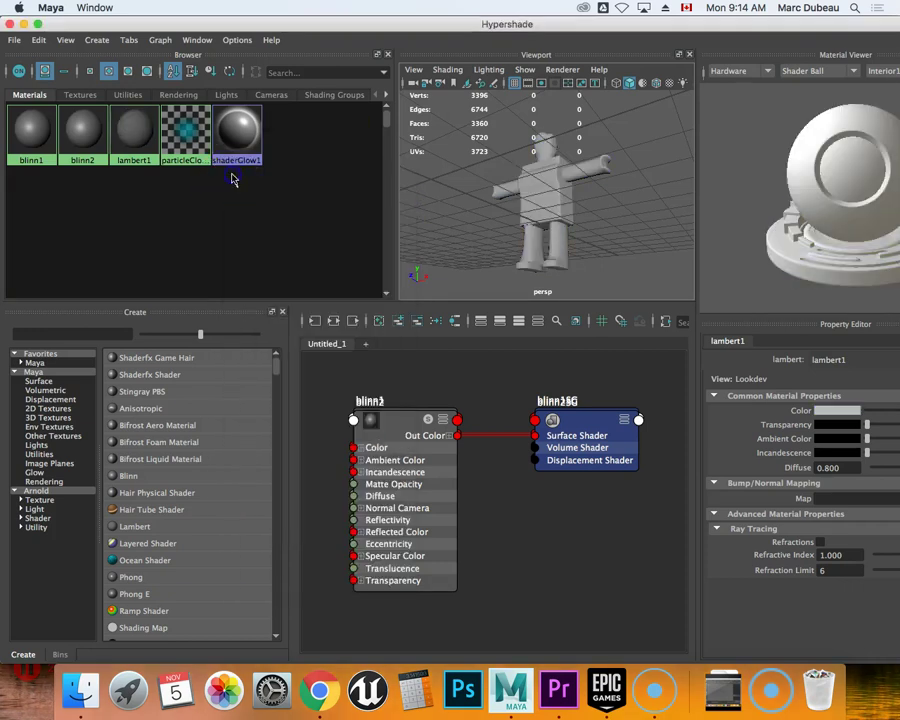
Refine the lambert1 blue to a hue of about 218, then close the Hypershade.
left_click(837, 410)
left_click(818, 430)
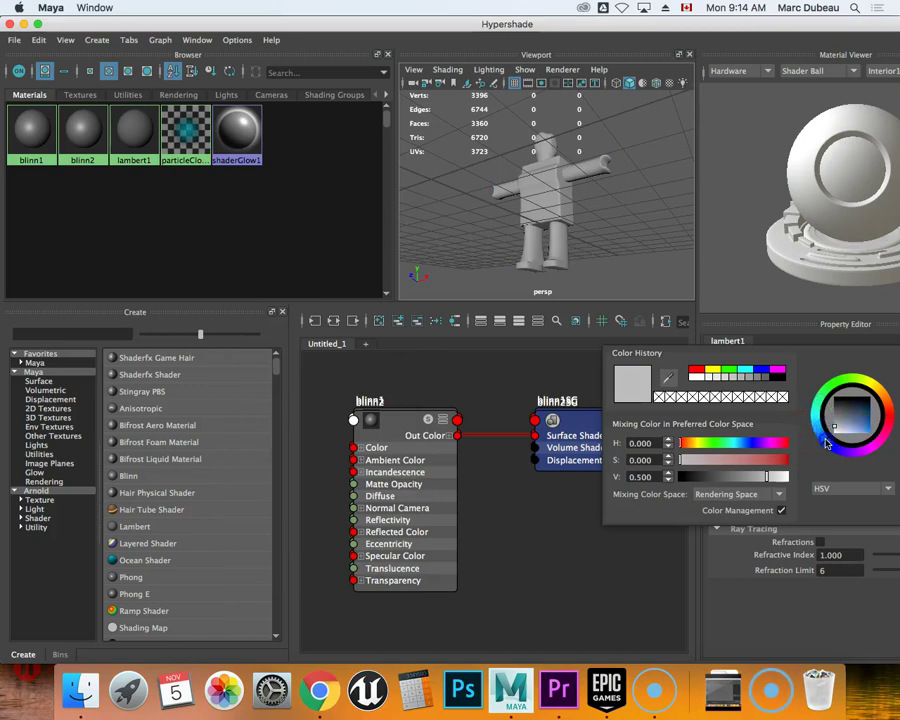
left_click(755, 444)
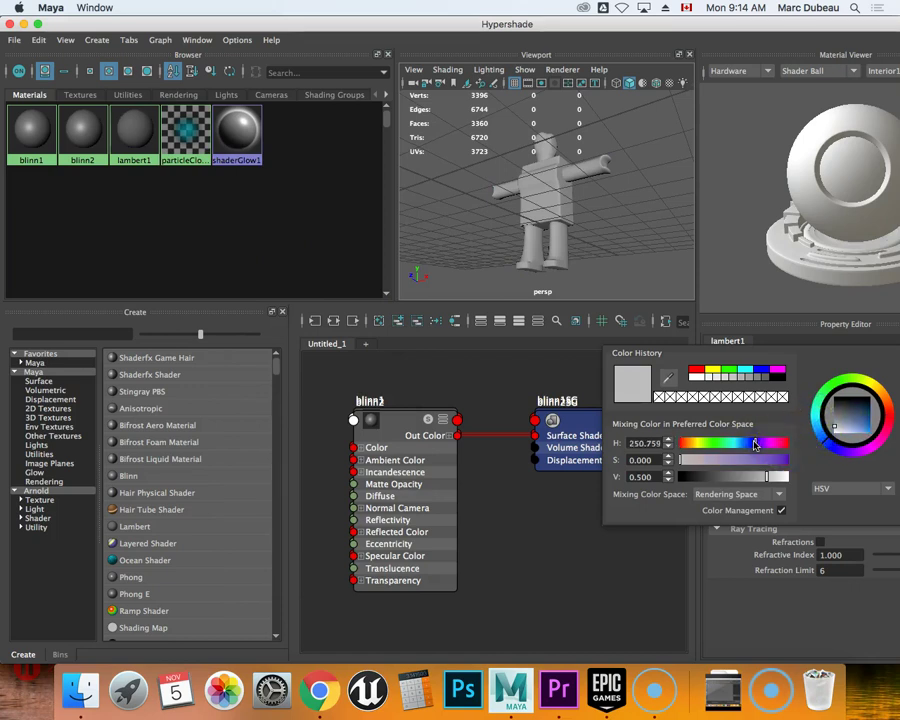
left_click(824, 435)
left_click(772, 461)
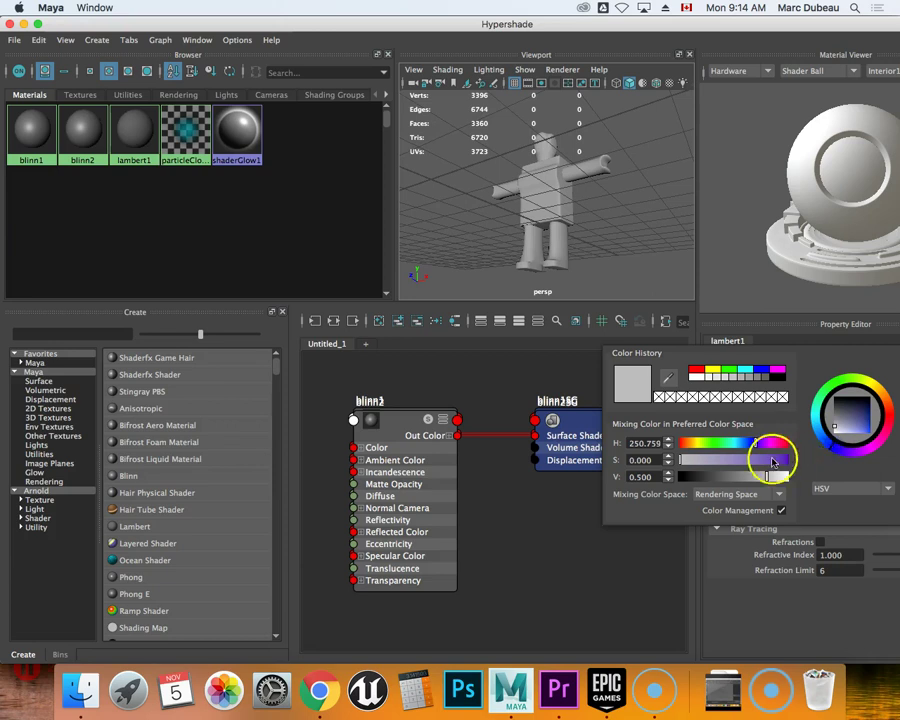
left_click_drag(756, 443, 745, 444)
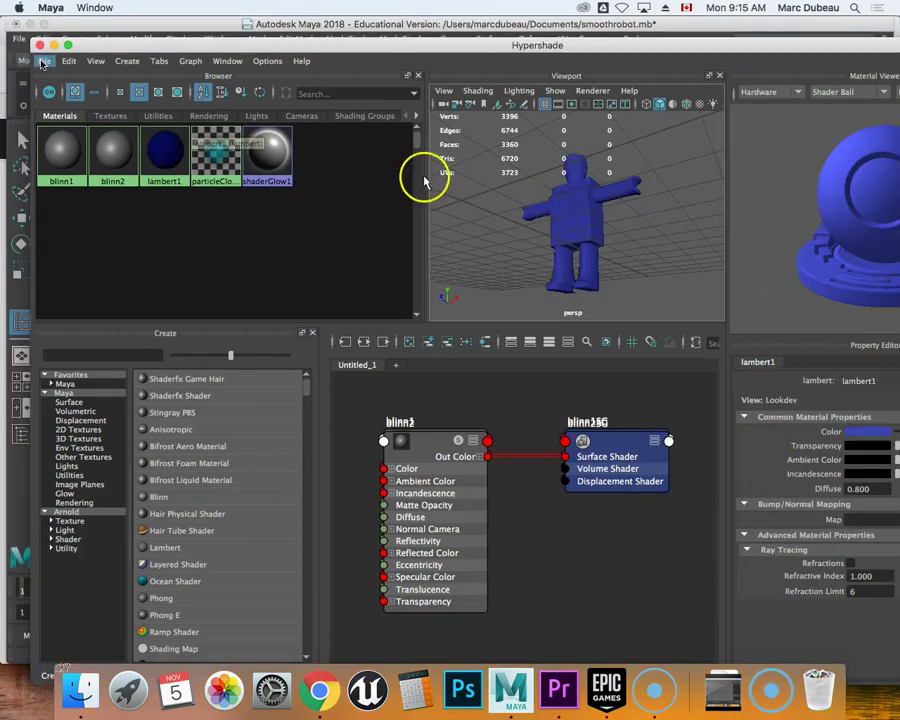
left_click(38, 45)
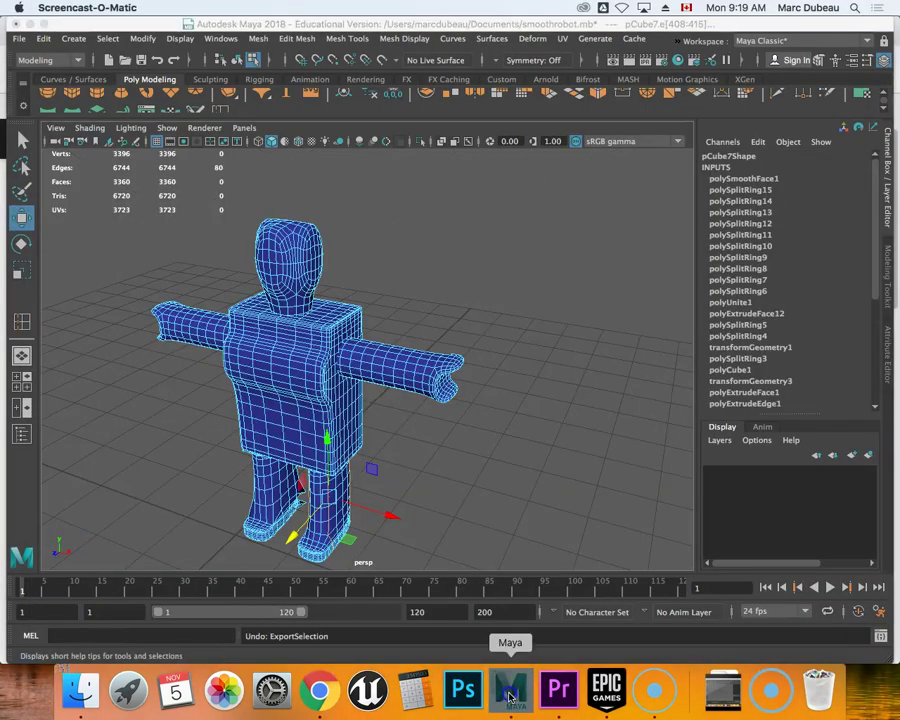
Try moving leg and torso edges, undoing both moves.
left_click(510, 690)
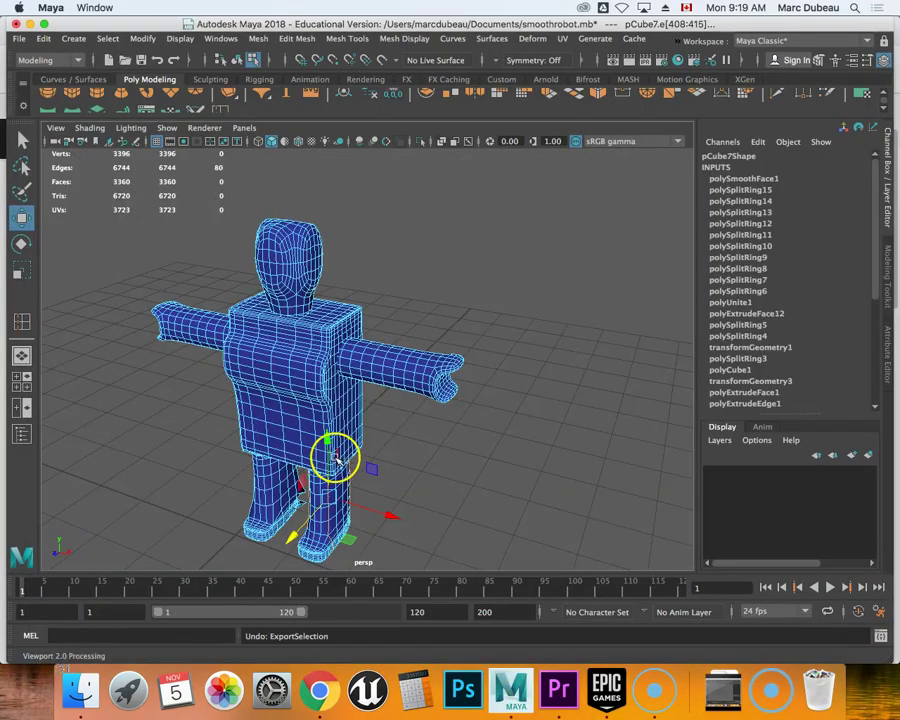
left_click_drag(337, 455, 343, 488)
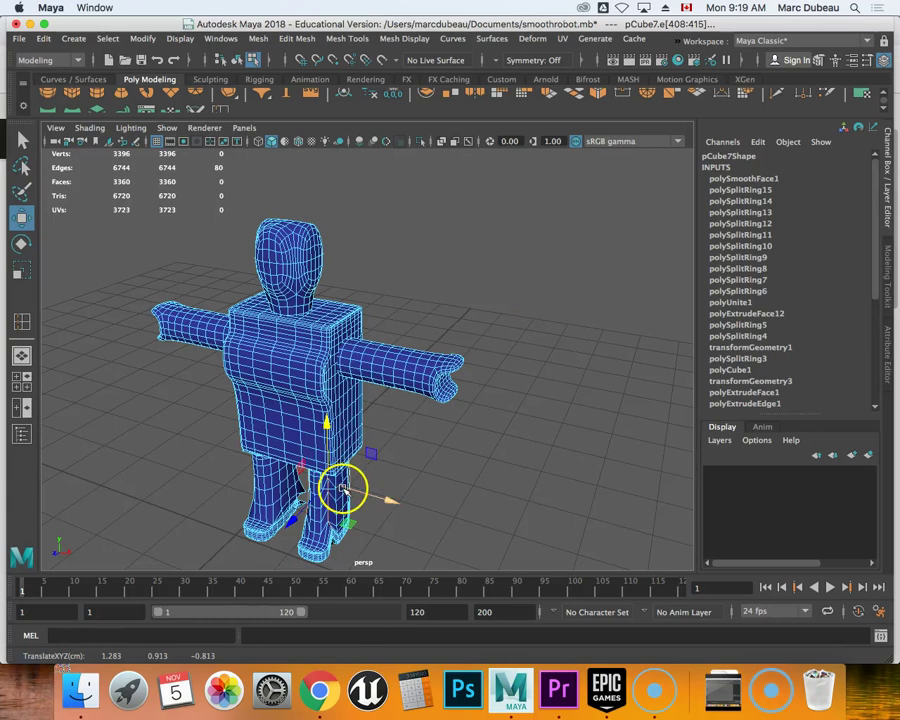
key("ctrl+z")
left_click(288, 400)
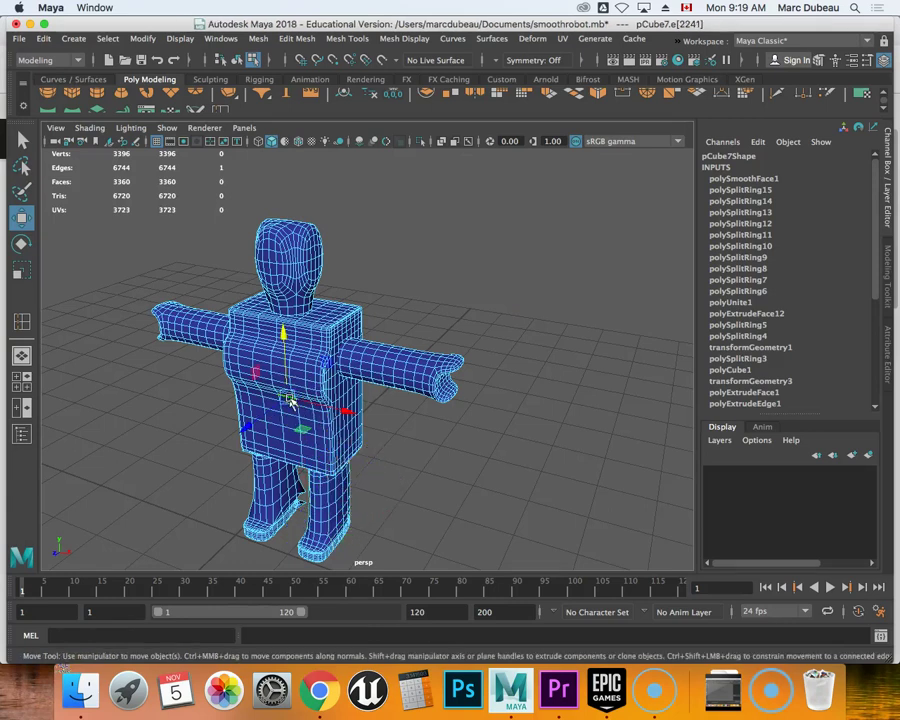
mouse_move(290, 400)
left_mouse_down()
mouse_move(262, 428)
mouse_move(287, 400)
mouse_move(281, 422)
left_mouse_up()
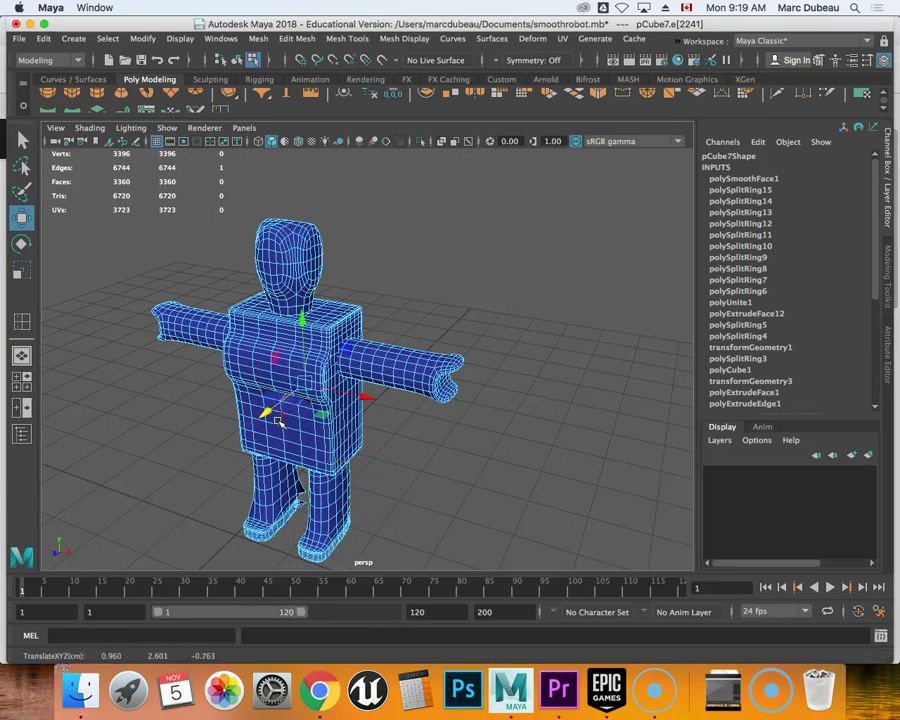
key("ctrl+z")
Return to object selection and push the robot along Z to Translate Z 4.014.
right_click_drag(342, 300, 397, 289)
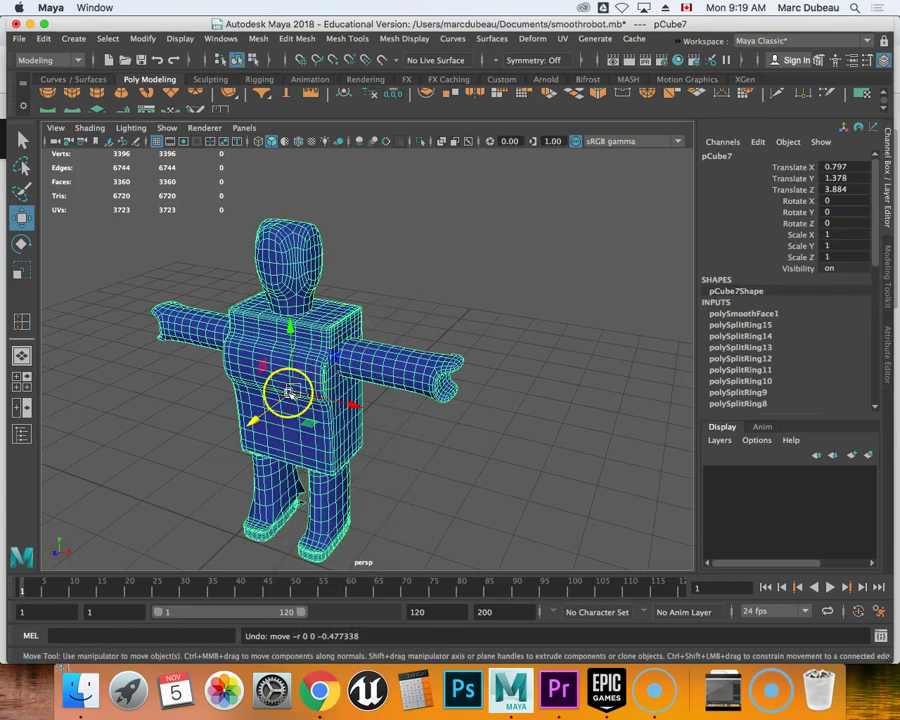
middle_click_drag(260, 420, 380, 320, "alt")
mouse_move(386, 438)
right_mouse_down("alt")
mouse_move(380, 445)
mouse_move(382, 432)
right_mouse_up("alt")
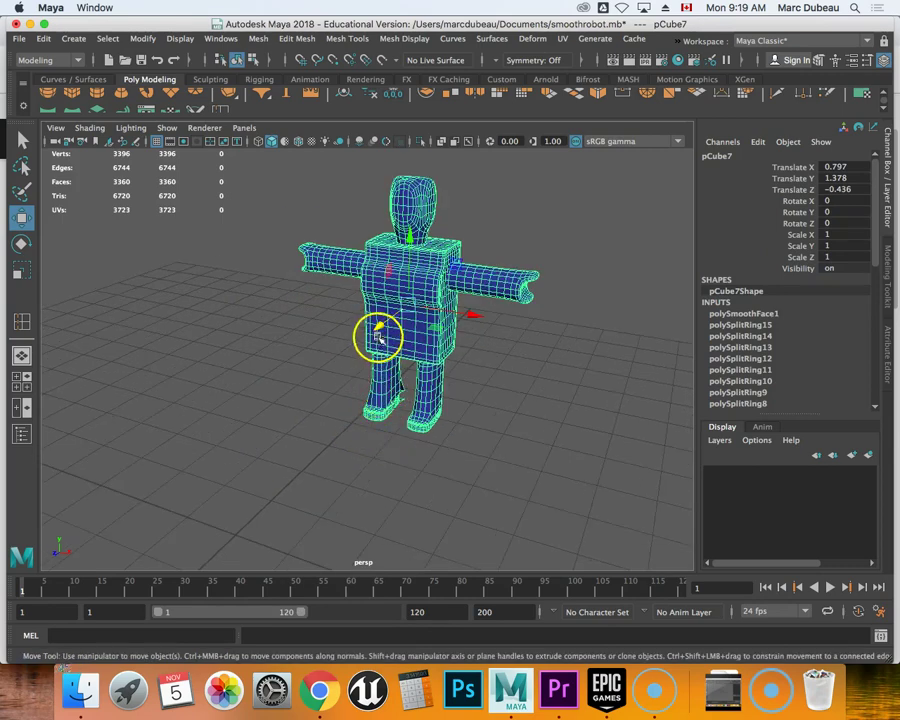
left_click_drag(380, 328, 227, 431)
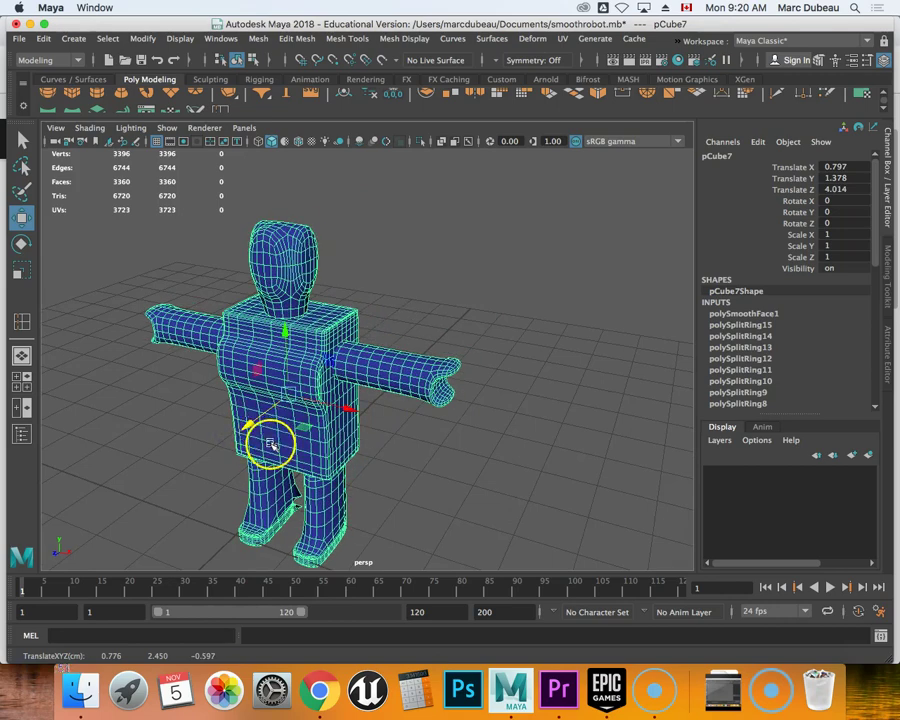
In the four-view layout, adjust the robot's height in the side view to Translate Y 1.513.
key("space")
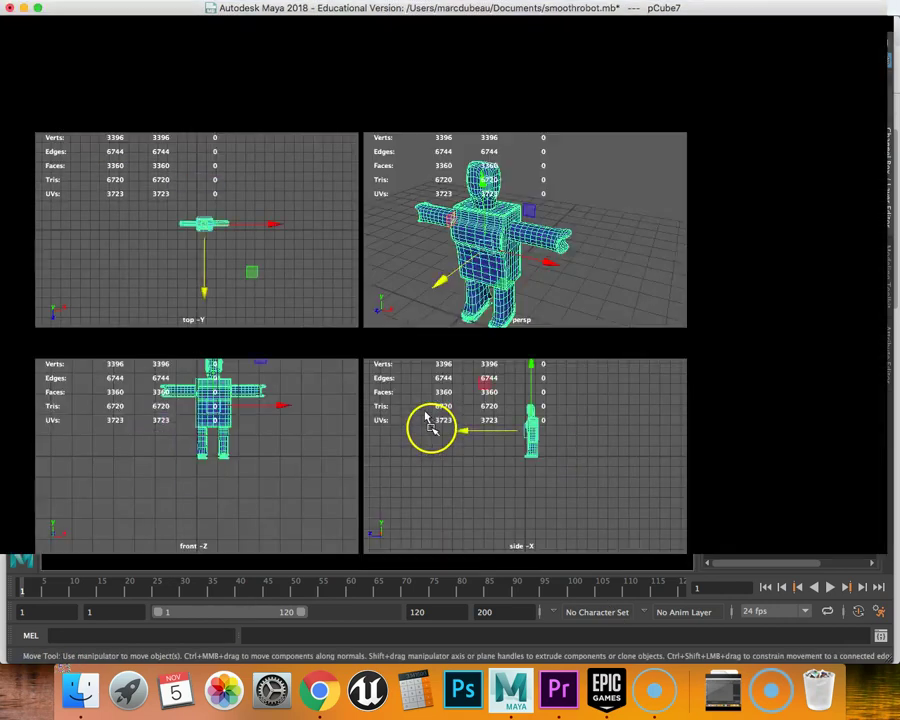
left_click_drag(549, 424, 549, 417)
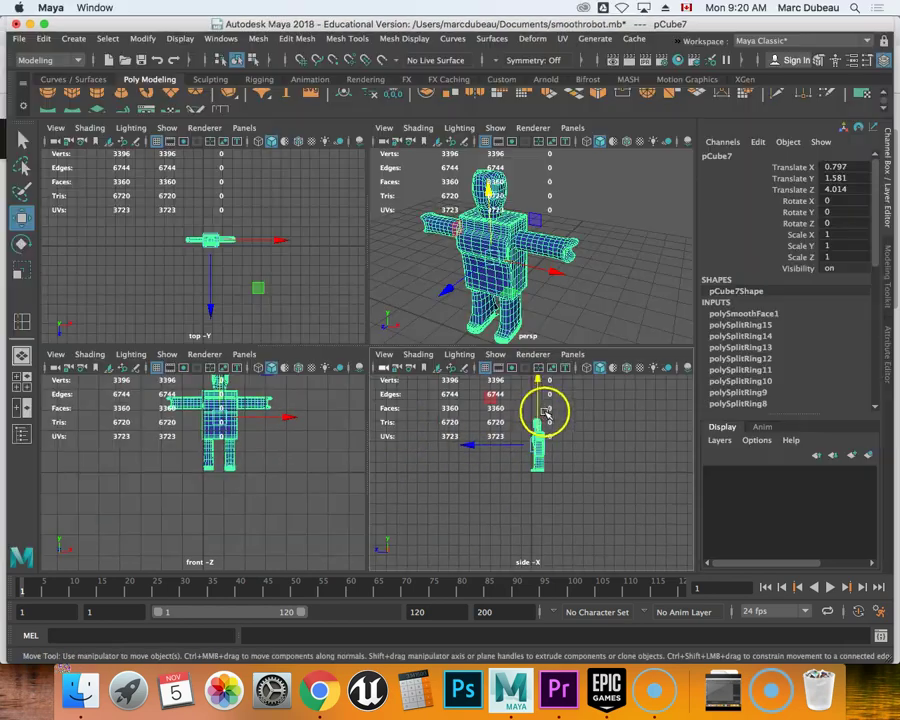
left_click_drag(546, 411, 541, 412)
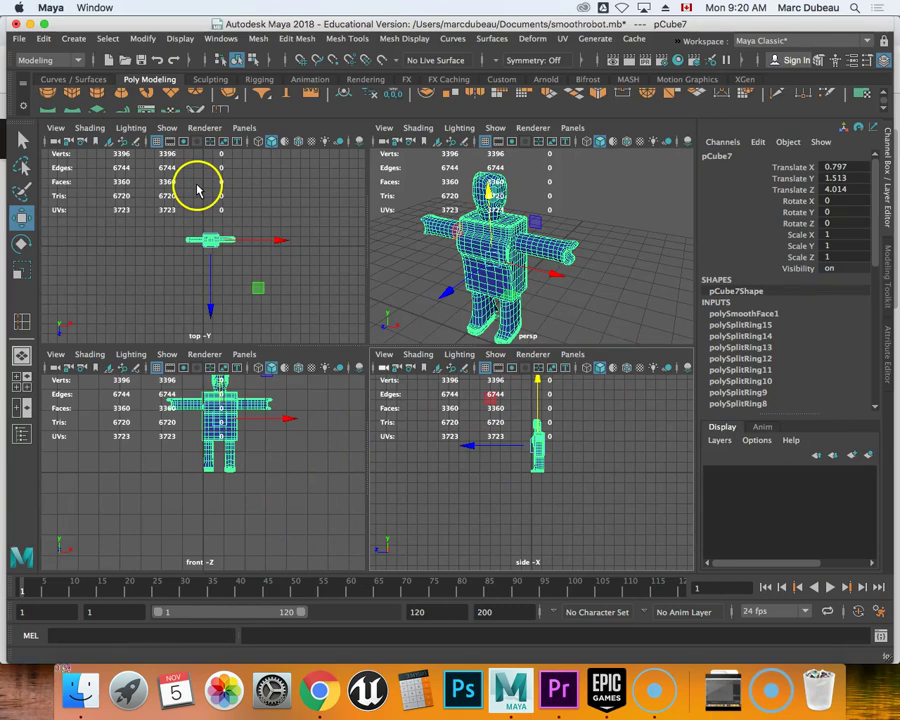
key("space")
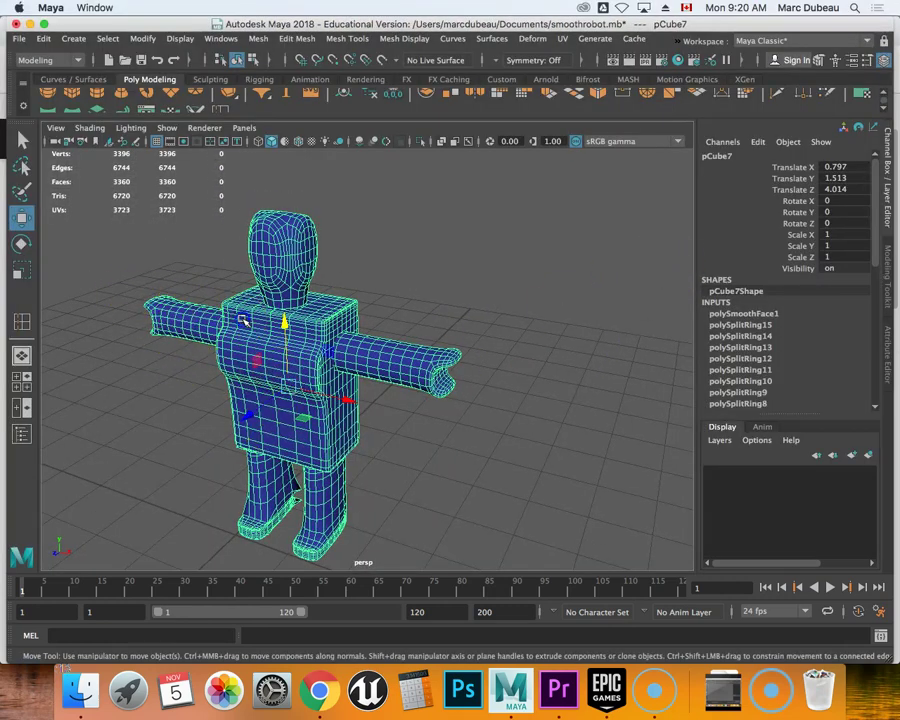
Switch back to object mode and select the entire robot with Select All.
left_click_drag(127, 266, 432, 527)
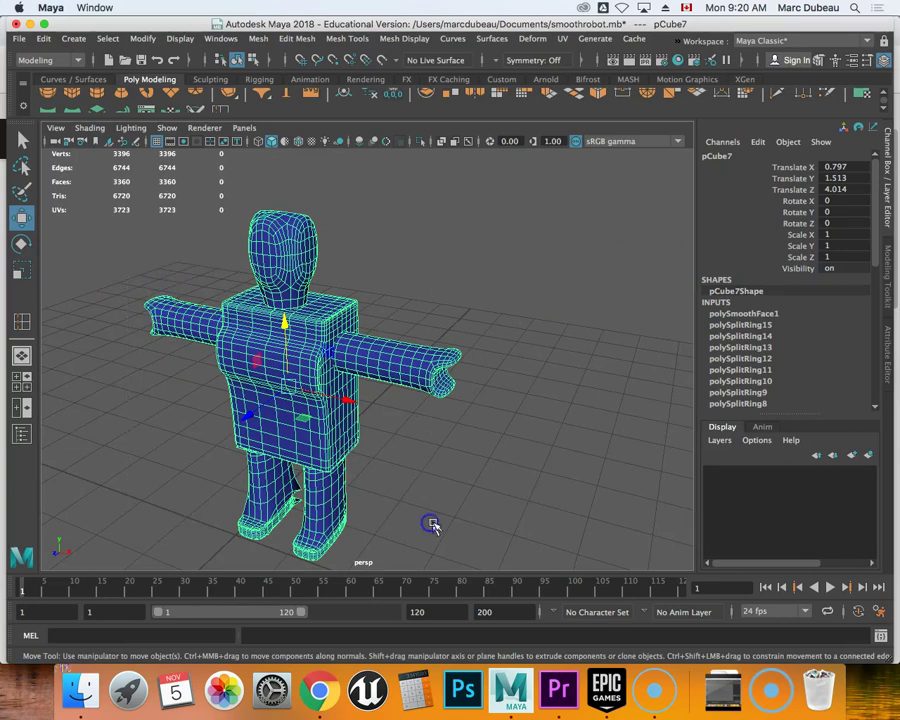
left_click(107, 39)
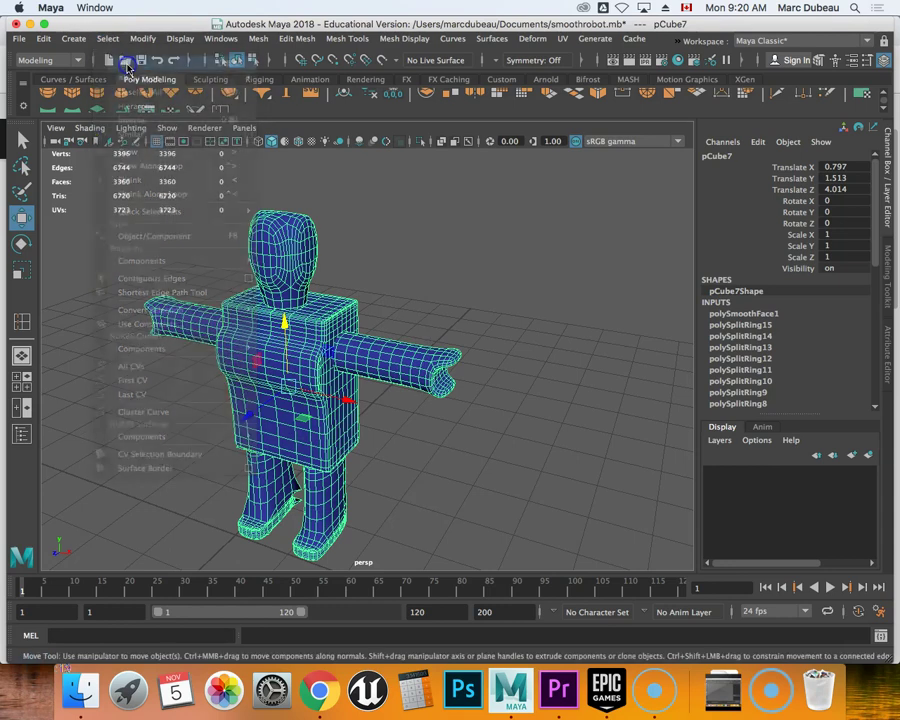
right_click(287, 273)
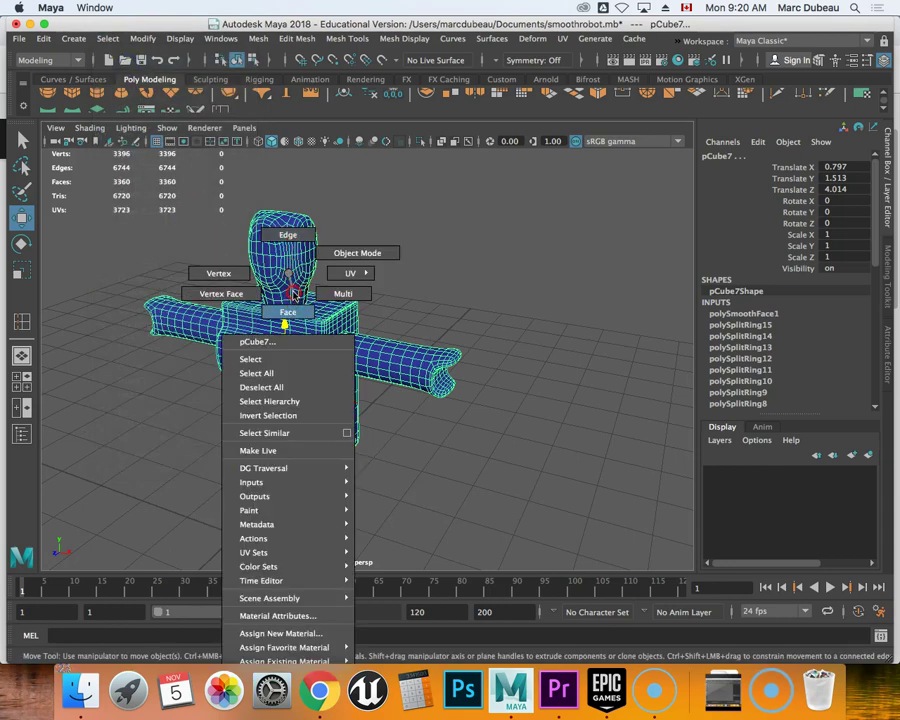
left_click(348, 253)
left_click(321, 266)
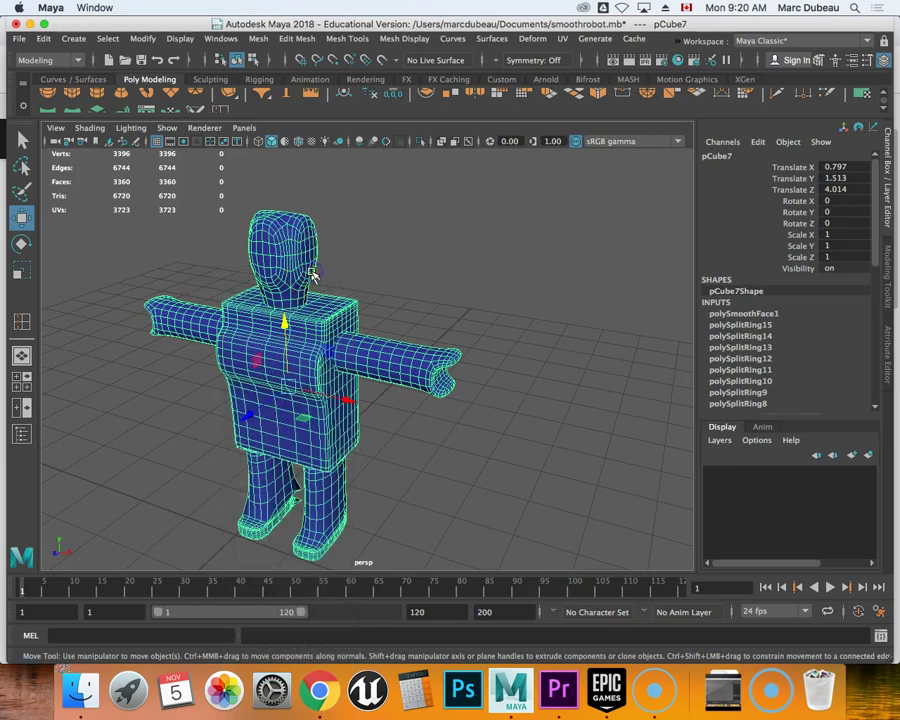
left_click(302, 317)
right_click_drag(372, 252, 416, 237)
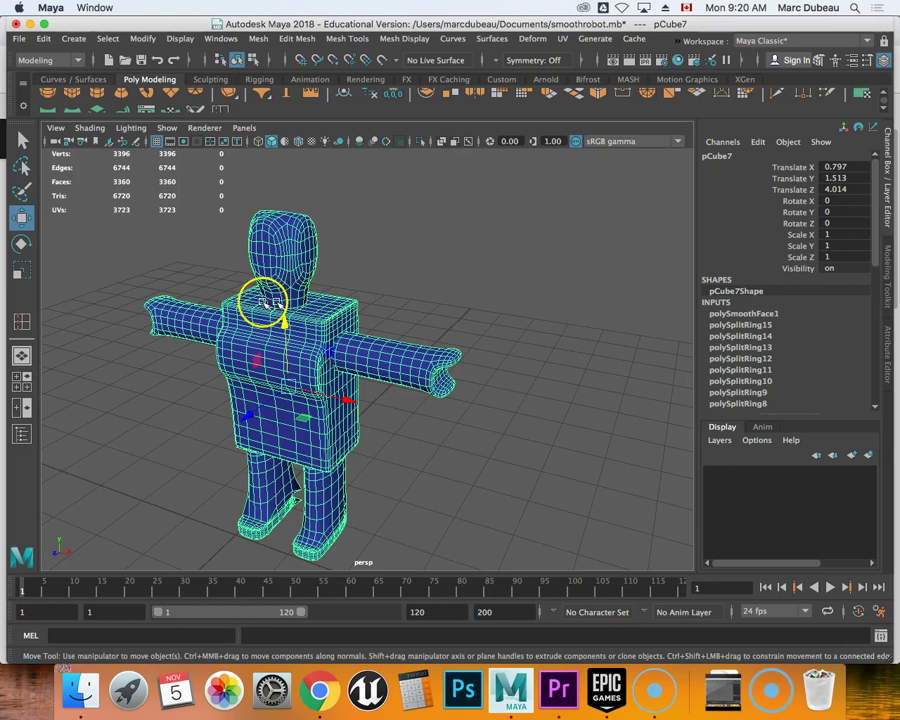
left_click(348, 287)
right_click_drag(353, 279, 362, 312)
left_click(295, 438)
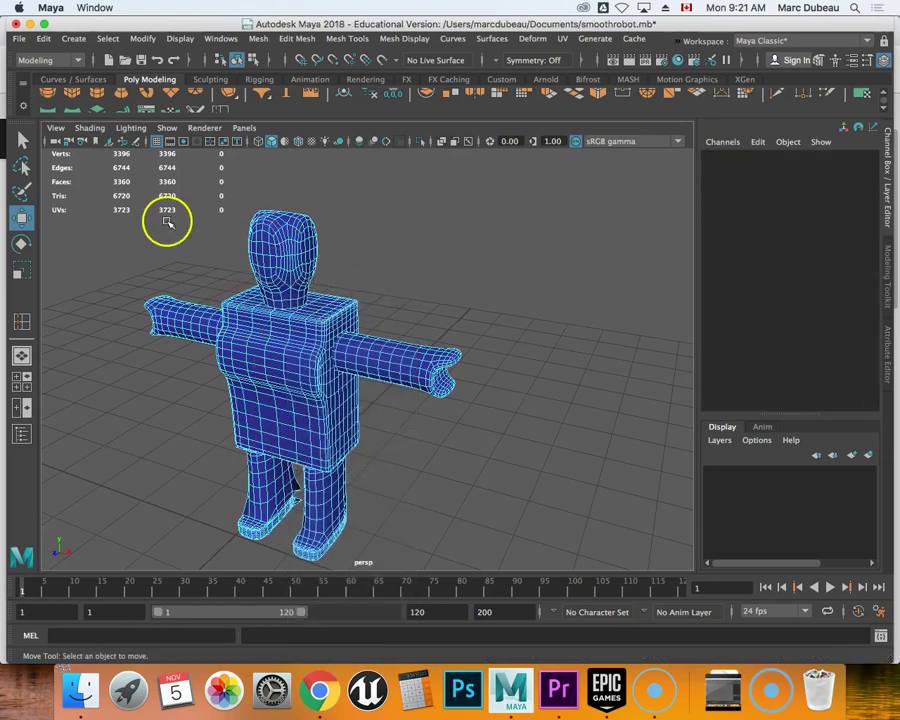
left_click(106, 39)
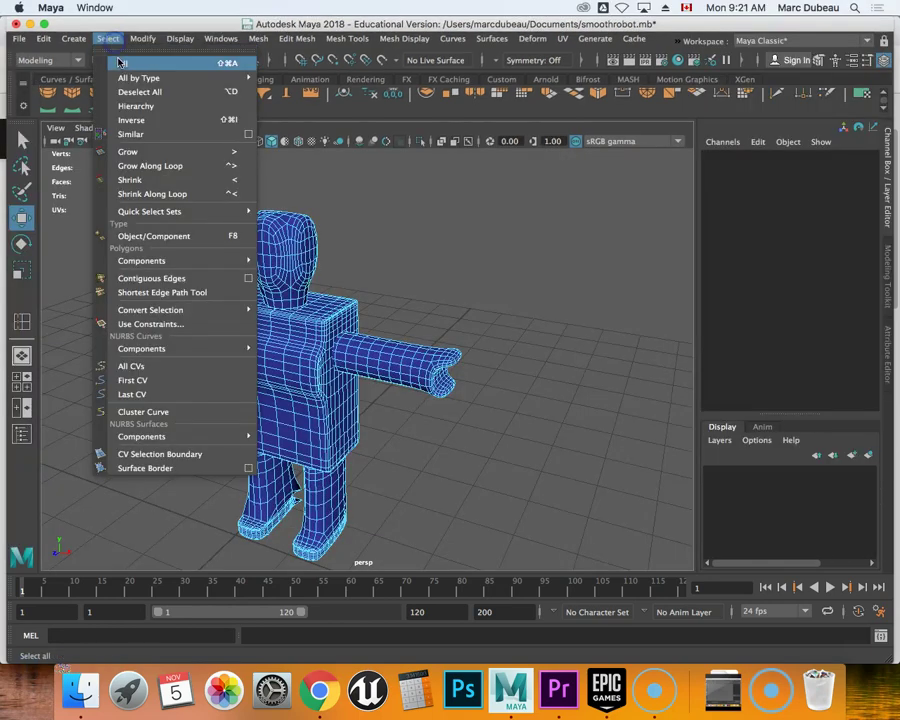
left_click(124, 62)
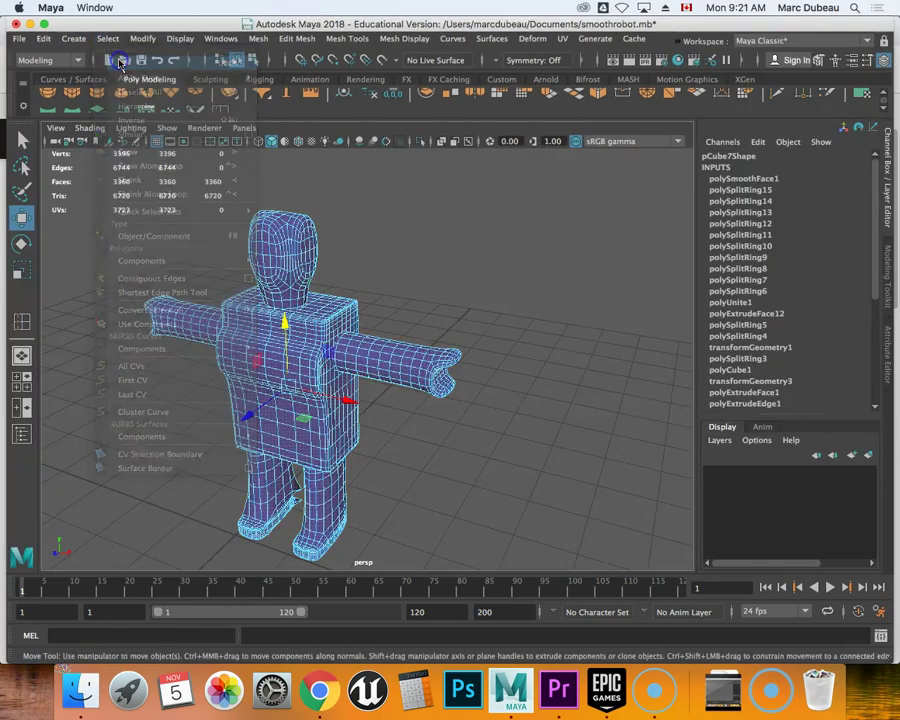
Export the selection as robot3.obj in OBJexport format to Documents.
left_click(20, 40)
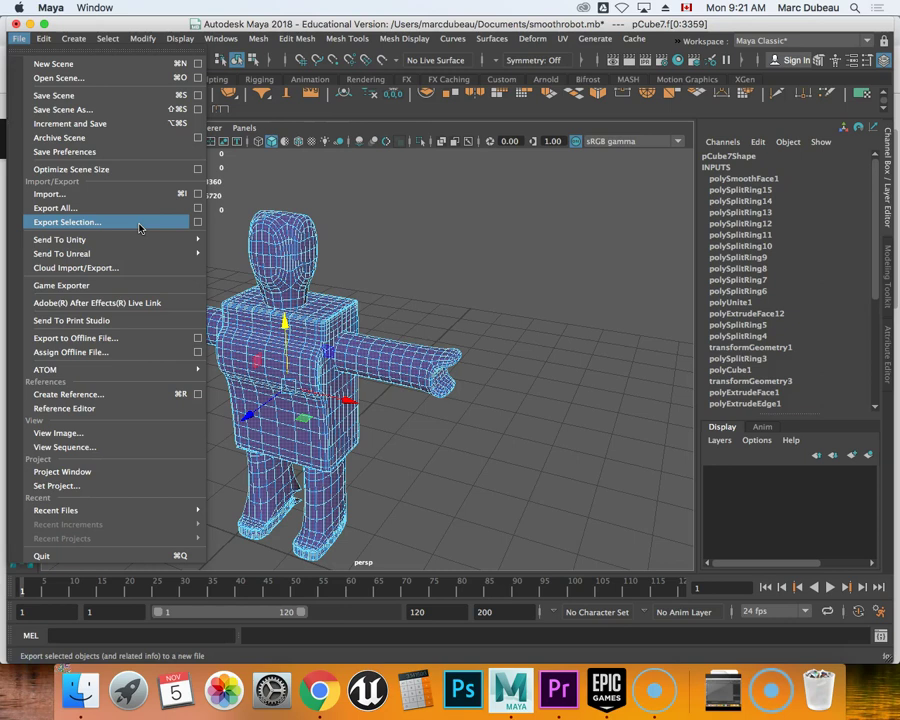
left_click(88, 224)
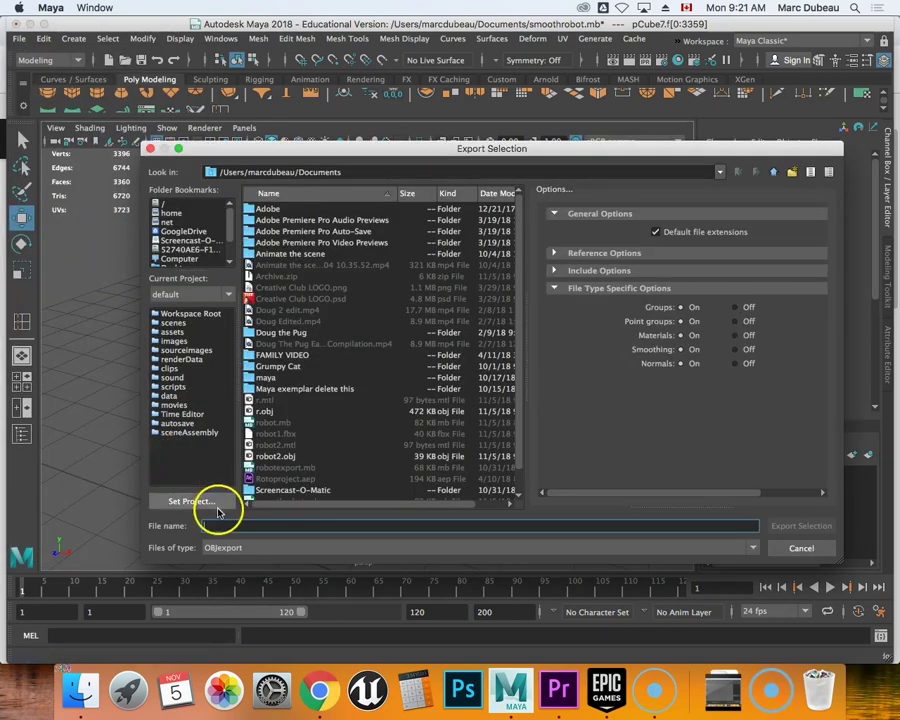
type("robot")
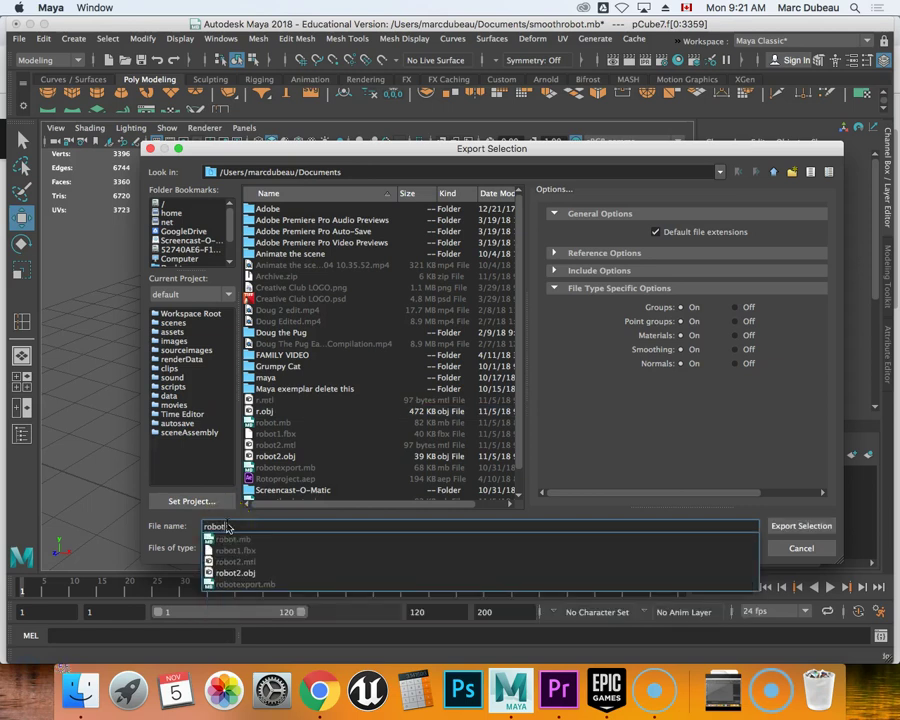
key("Escape")
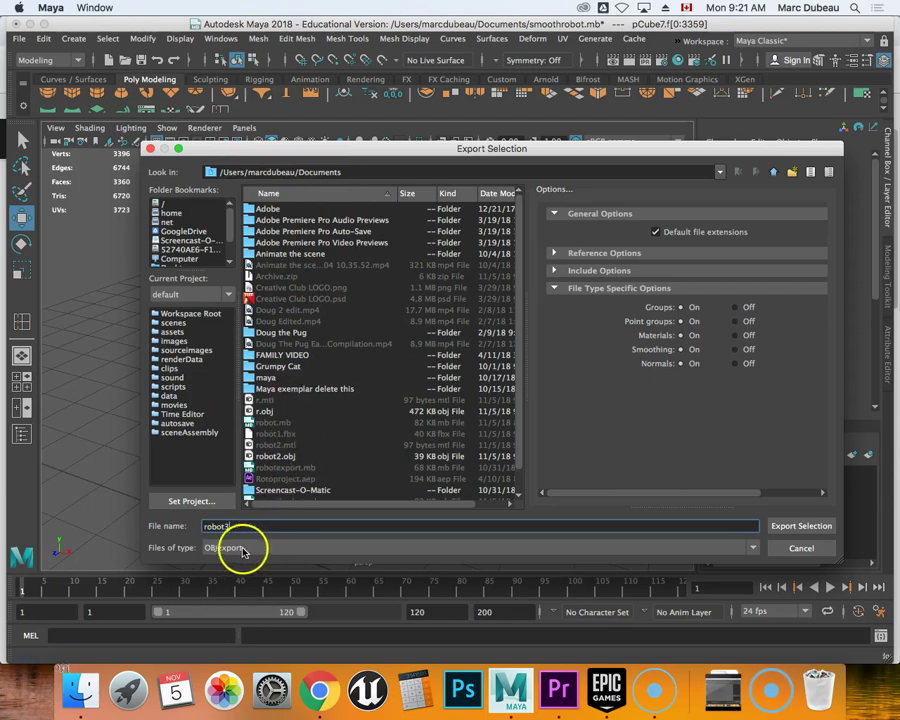
left_click(237, 547)
left_click(245, 642)
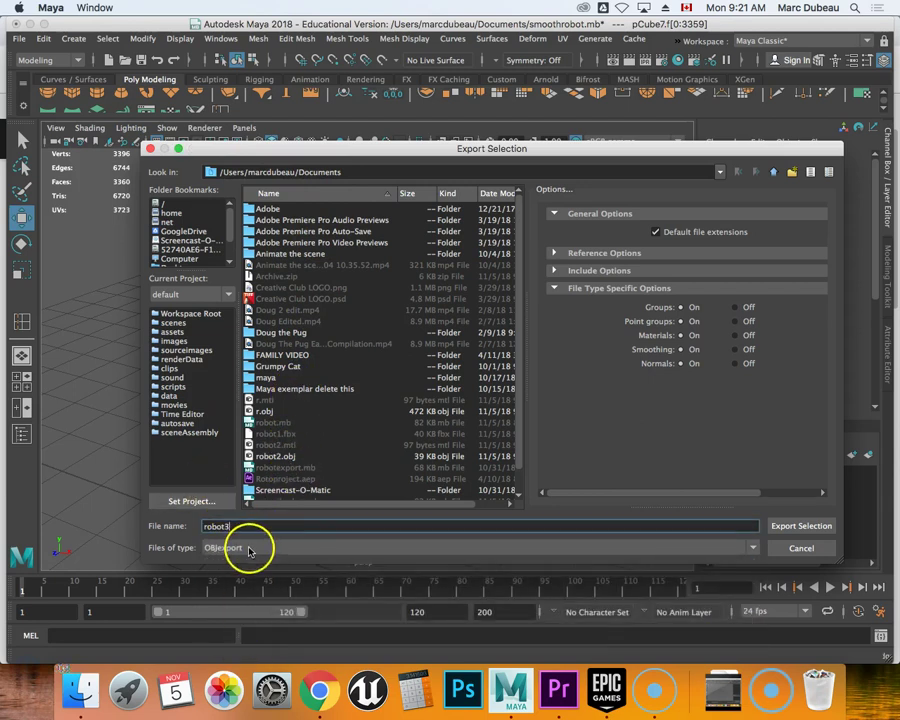
left_click(800, 526)
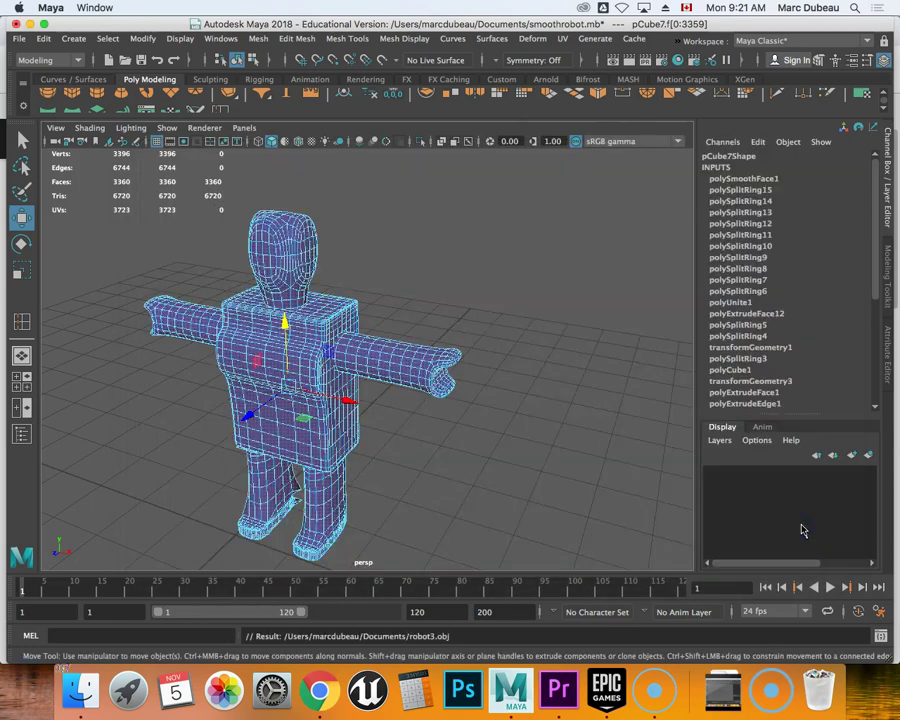
Select robot3.obj and robot3.mtl in Documents and compress them into Archive 2.zip.
left_click(72, 690)
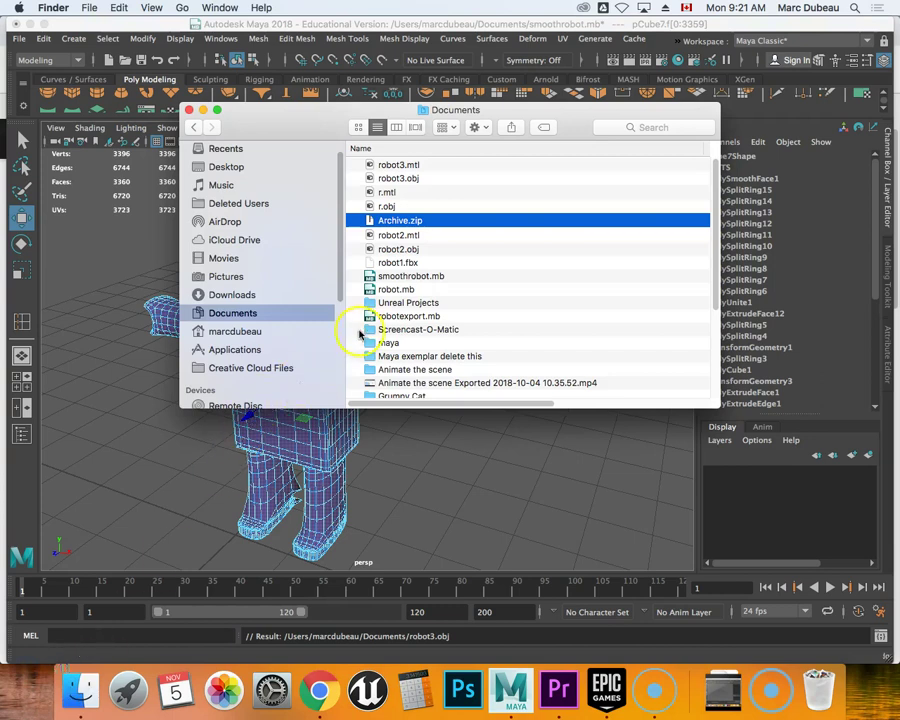
left_click(411, 180)
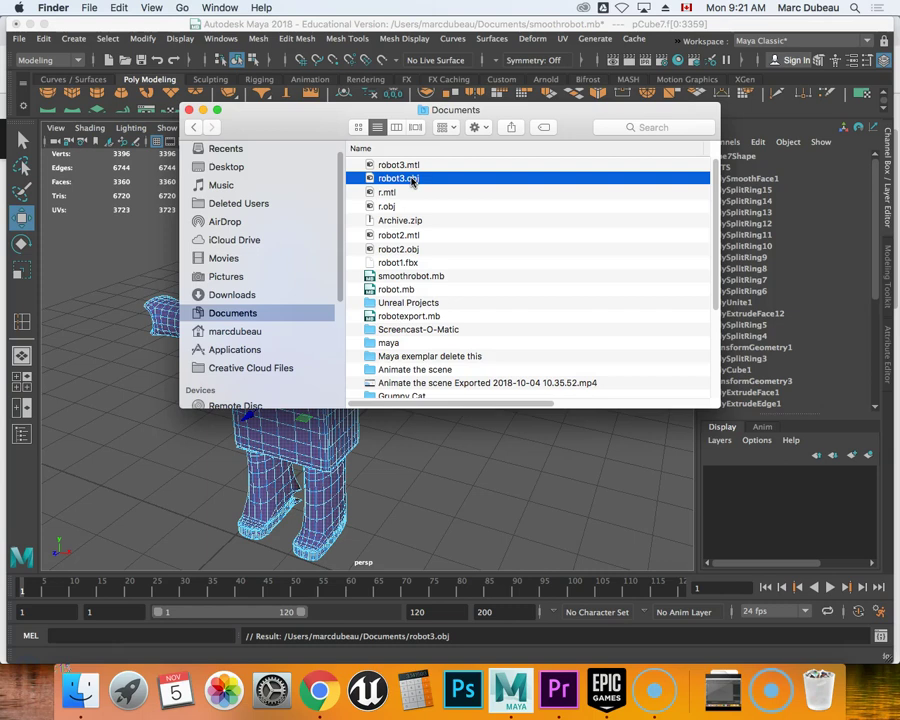
left_click(409, 166)
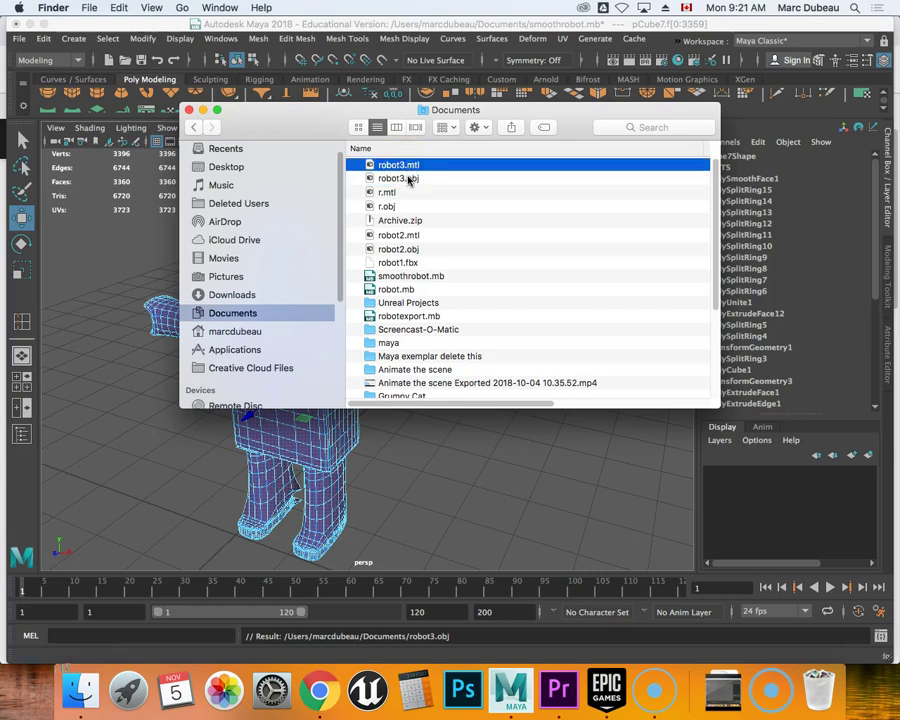
left_click(409, 179)
left_click(408, 177)
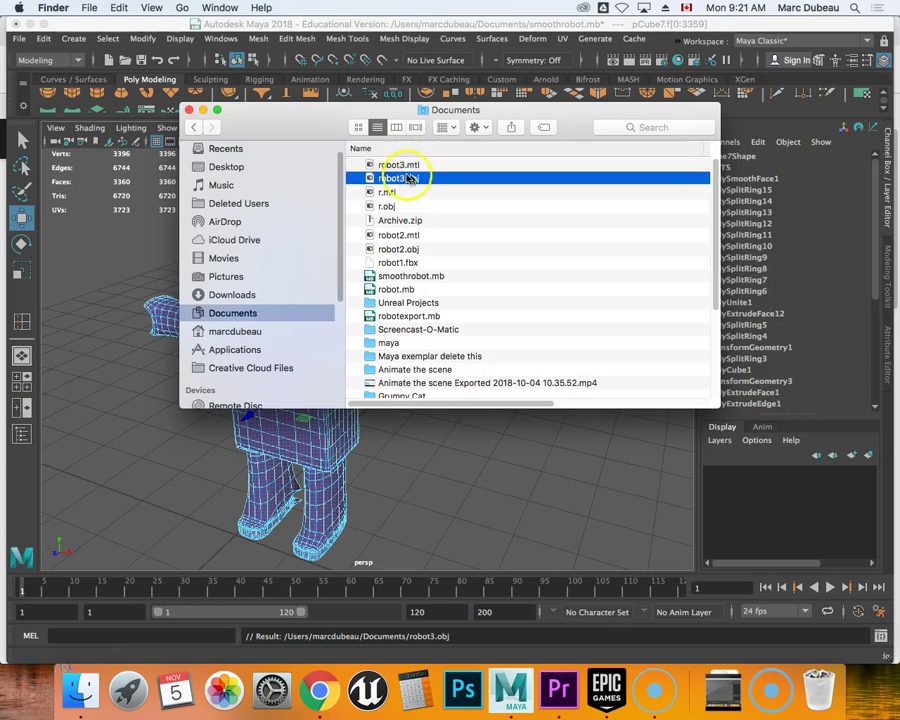
left_click(412, 166)
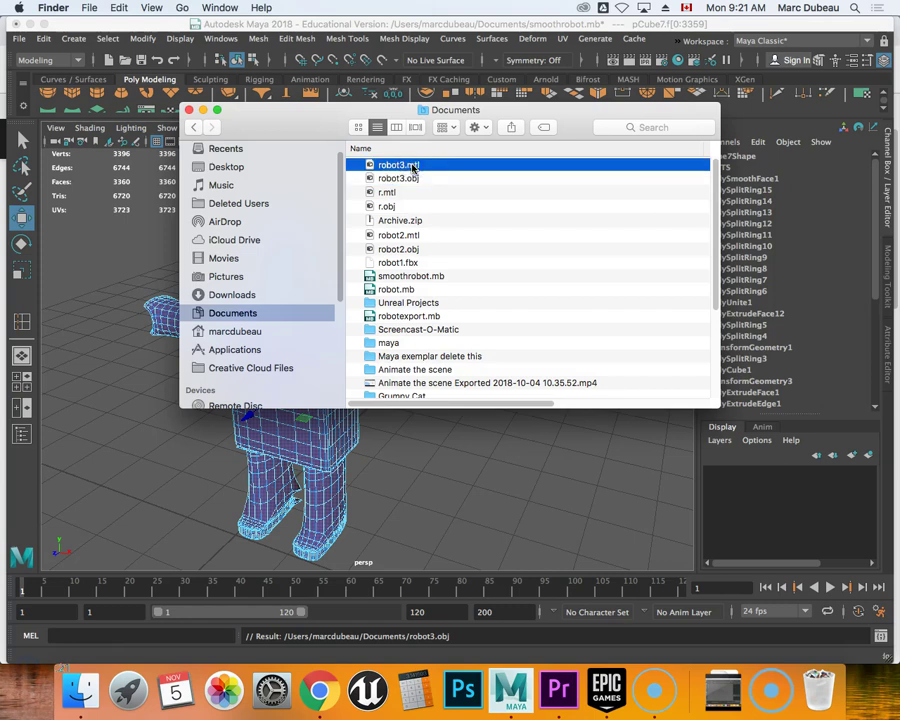
left_click(411, 178)
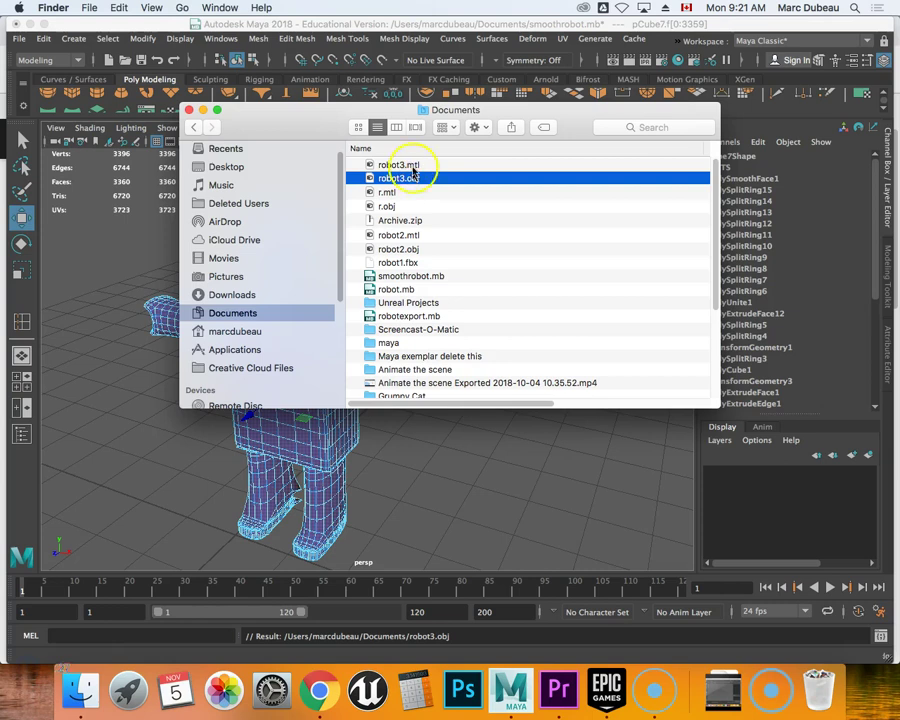
left_click(412, 166, "super")
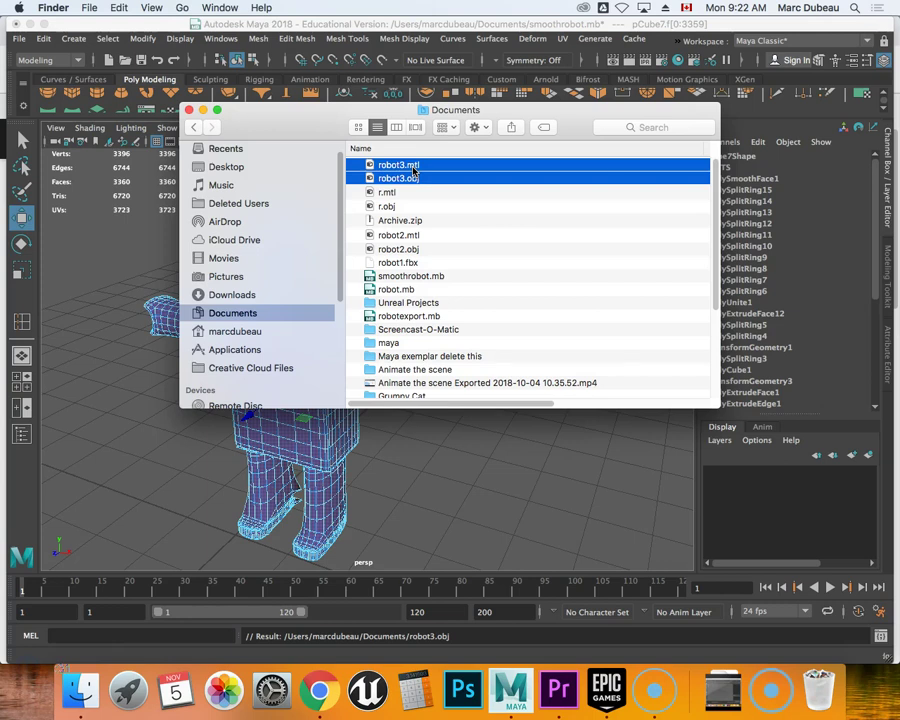
right_click(413, 171)
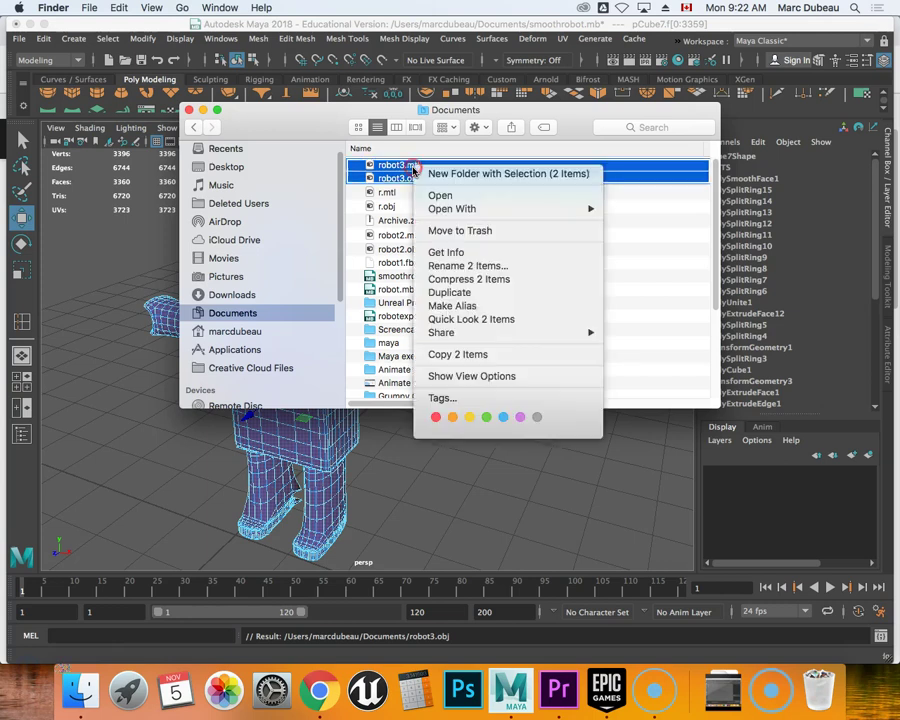
left_click(461, 280)
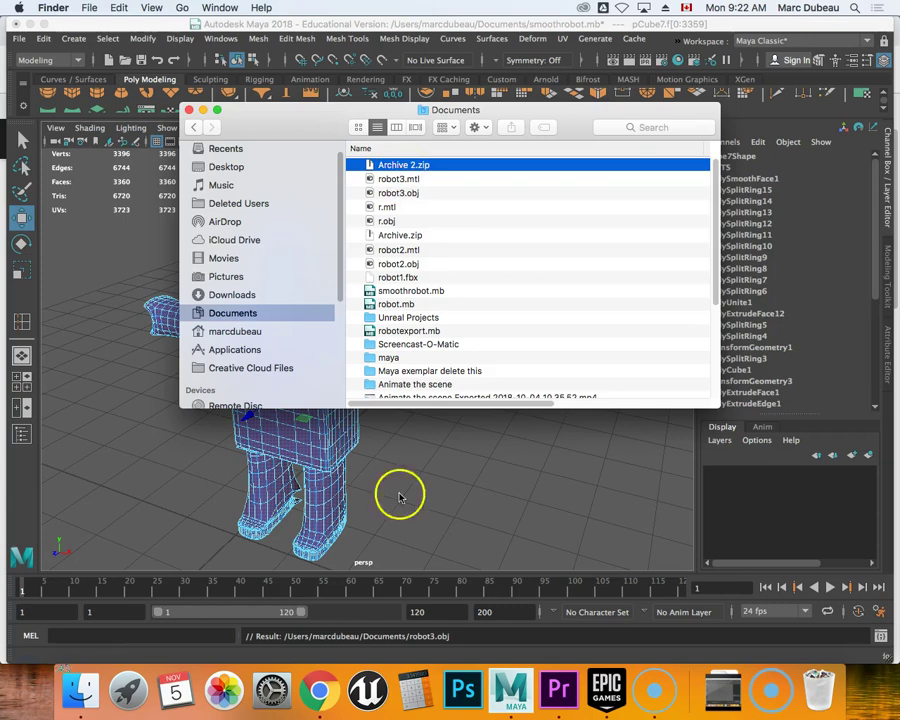
Switch the browser to Mixamo and open the Upload a Character dialog.
left_click(318, 689)
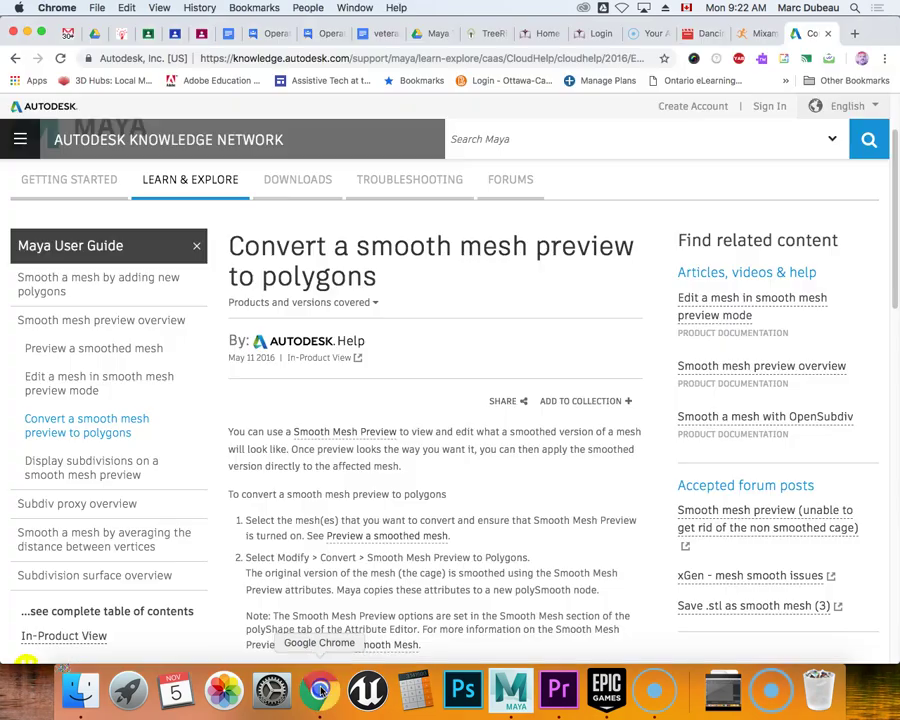
left_click(754, 33)
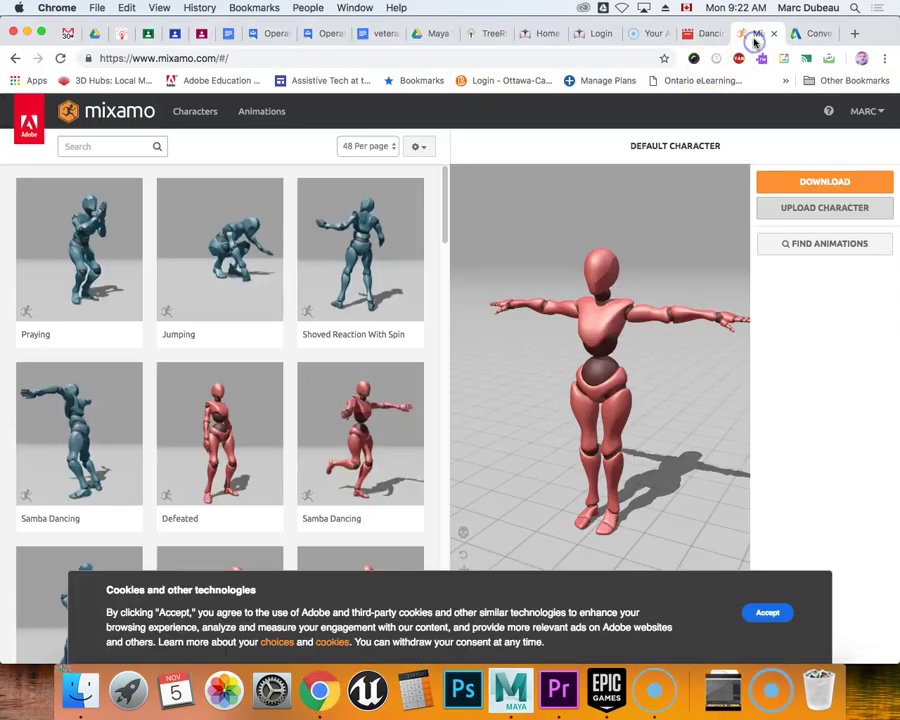
left_click(220, 57)
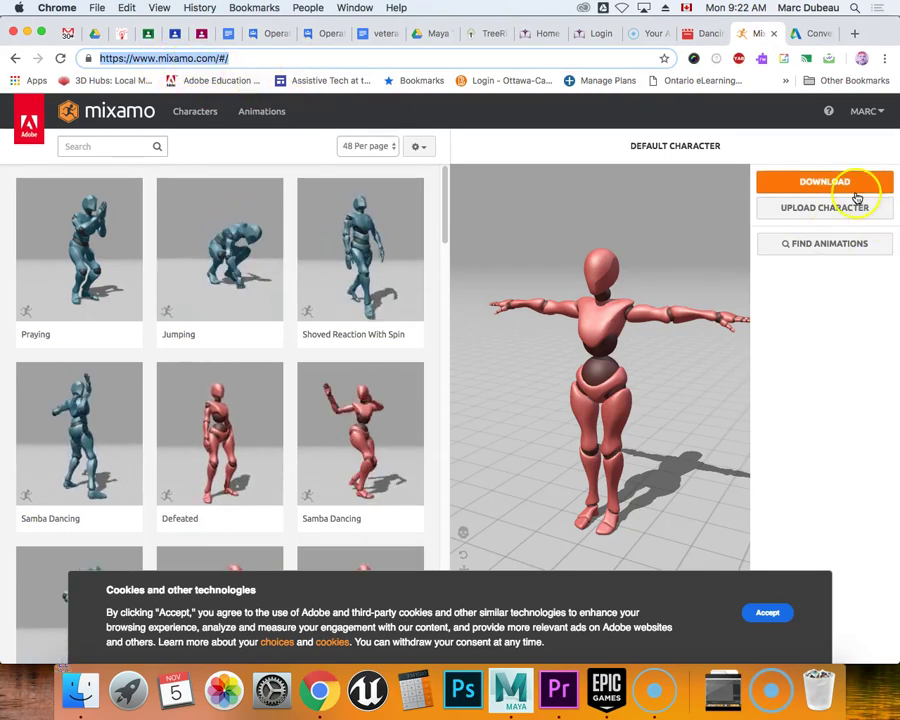
mouse_move(851, 112)
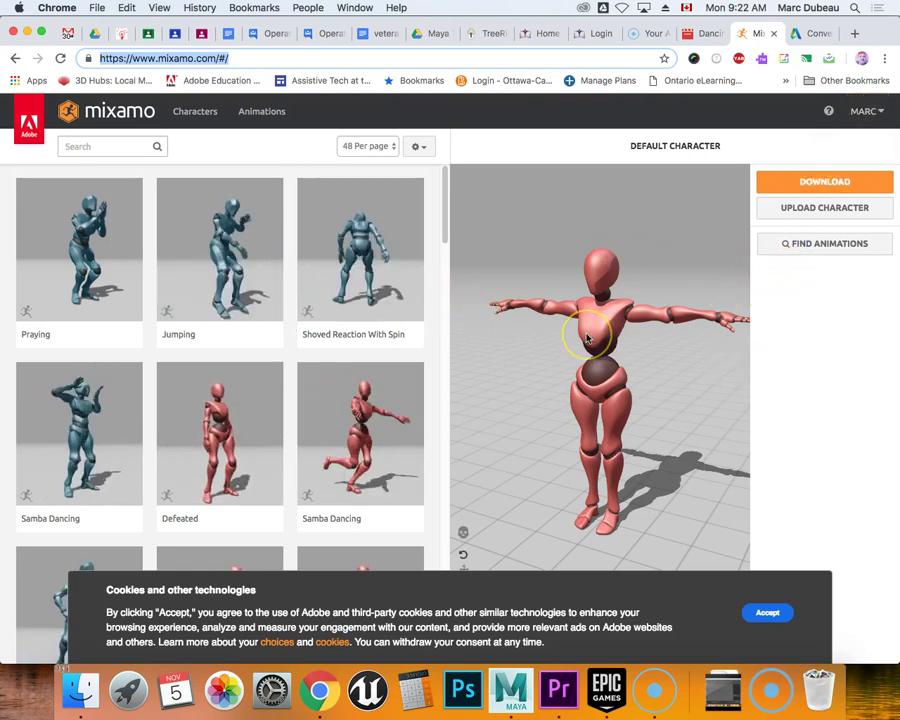
left_click(812, 210)
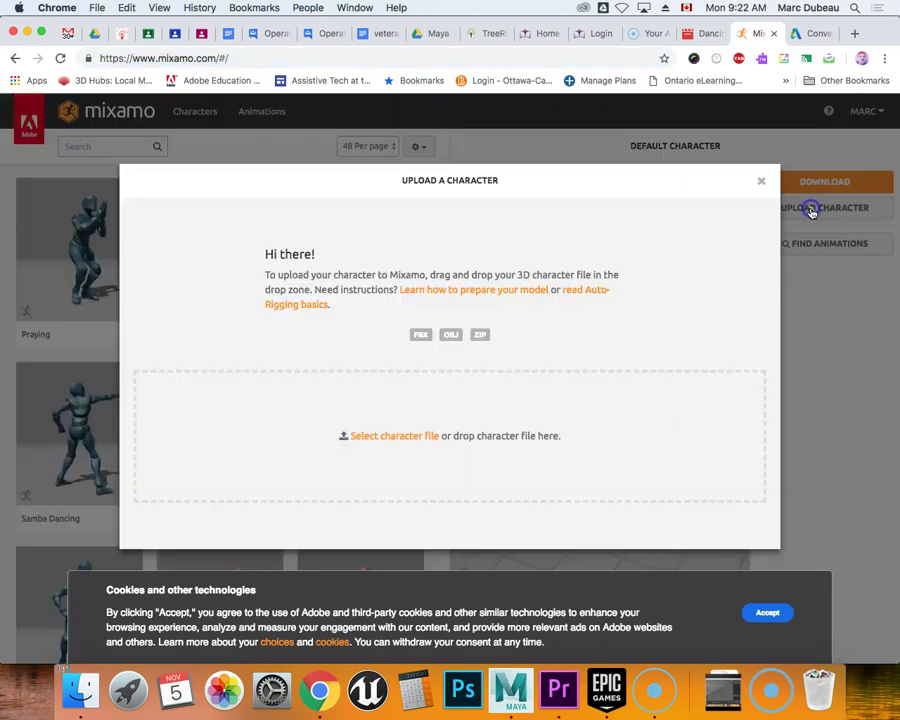
Choose Archive 3.zip from Documents and upload it to Mixamo's Auto-Rigger.
left_click(393, 437)
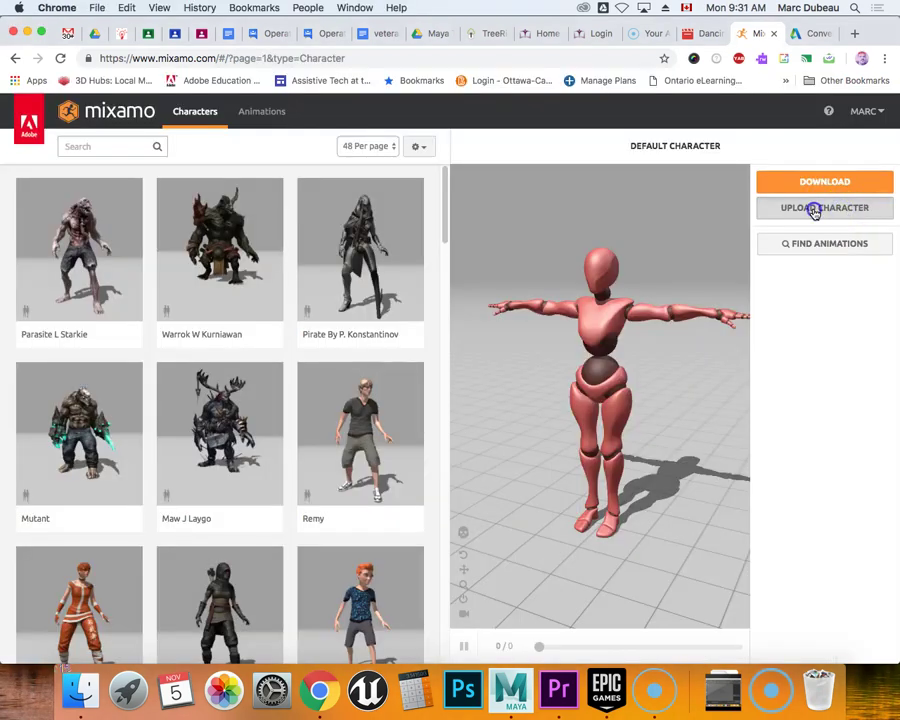
left_click(814, 209)
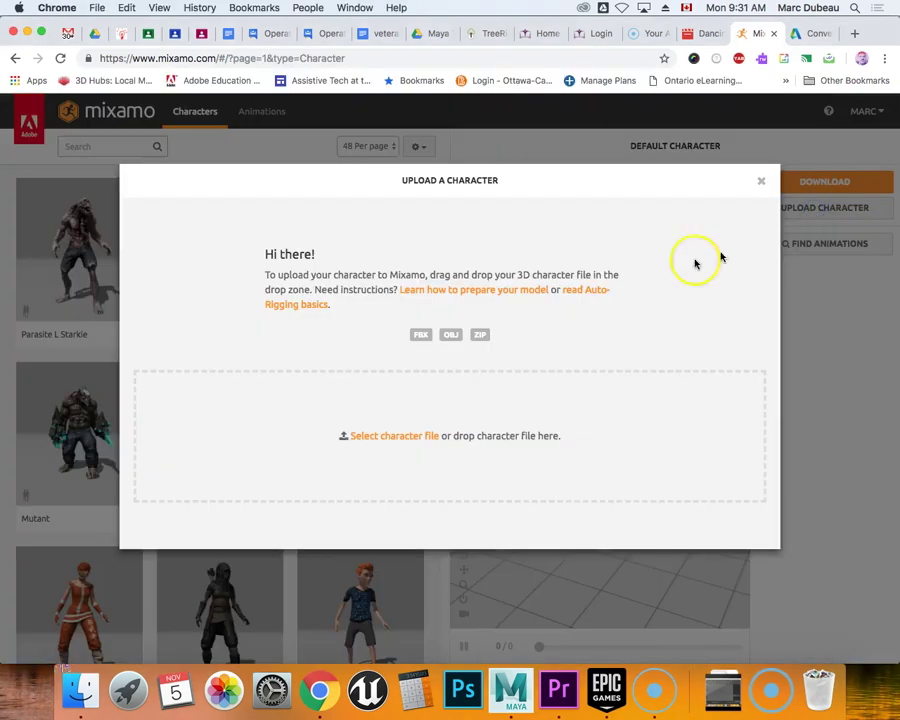
left_click(395, 438)
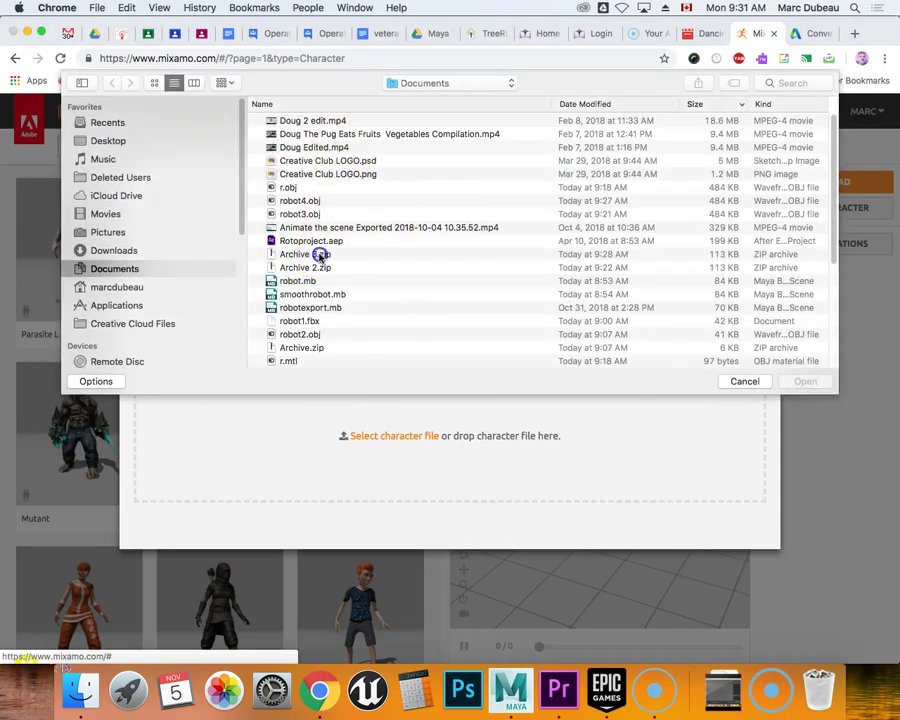
left_click(318, 255)
left_click(805, 383)
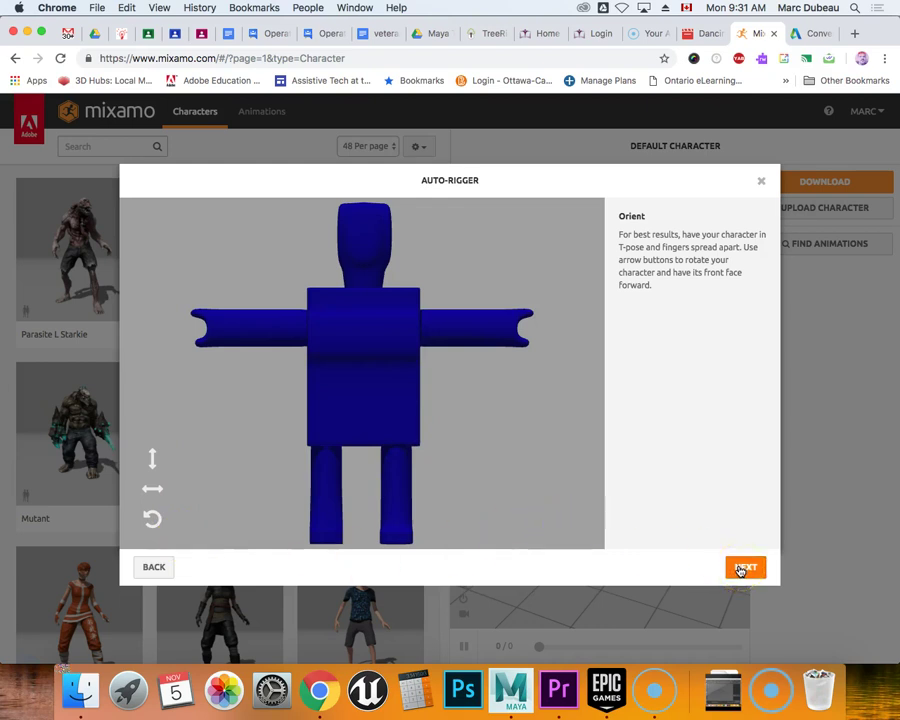
Place the chin, wrist, elbow, knee and groin markers on the blue robot and start auto-rigging.
left_click(742, 568)
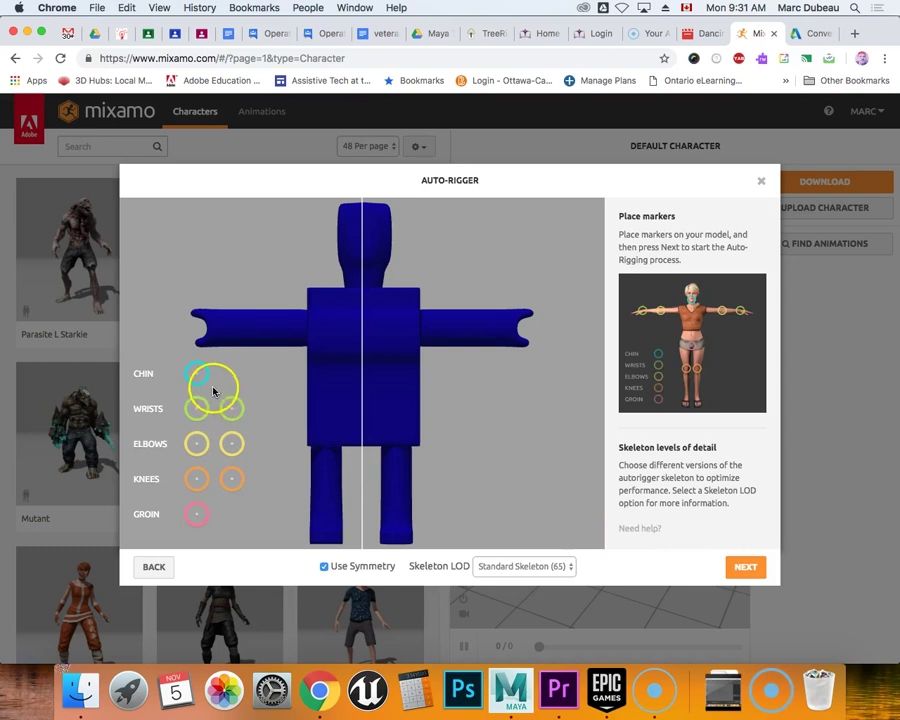
left_click_drag(210, 378, 361, 265)
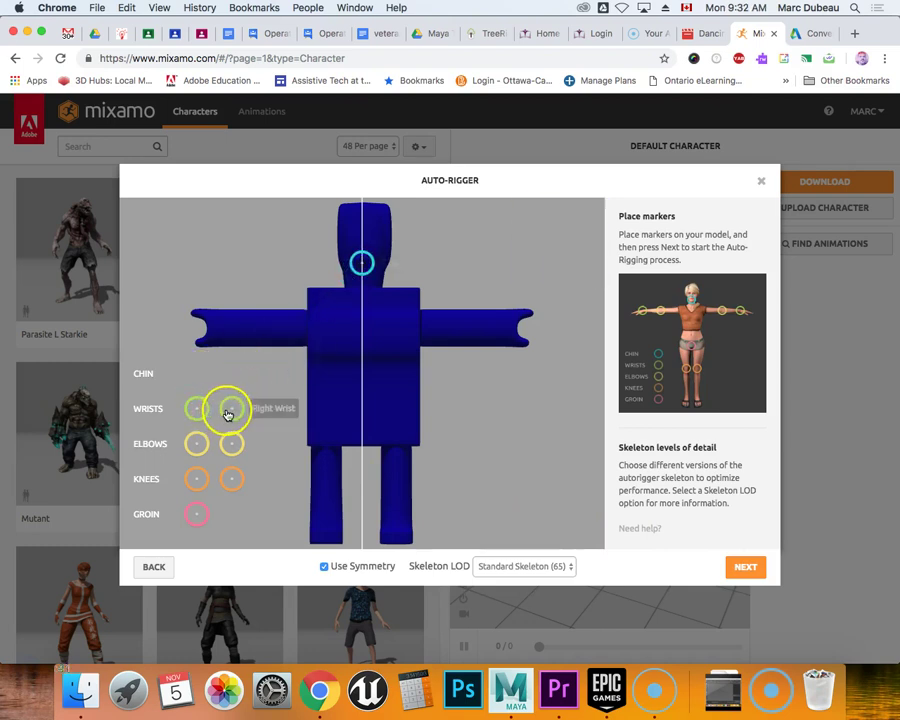
mouse_move(228, 410)
left_mouse_down()
mouse_move(272, 350)
mouse_move(245, 320)
mouse_move(237, 333)
mouse_move(222, 333)
left_mouse_up()
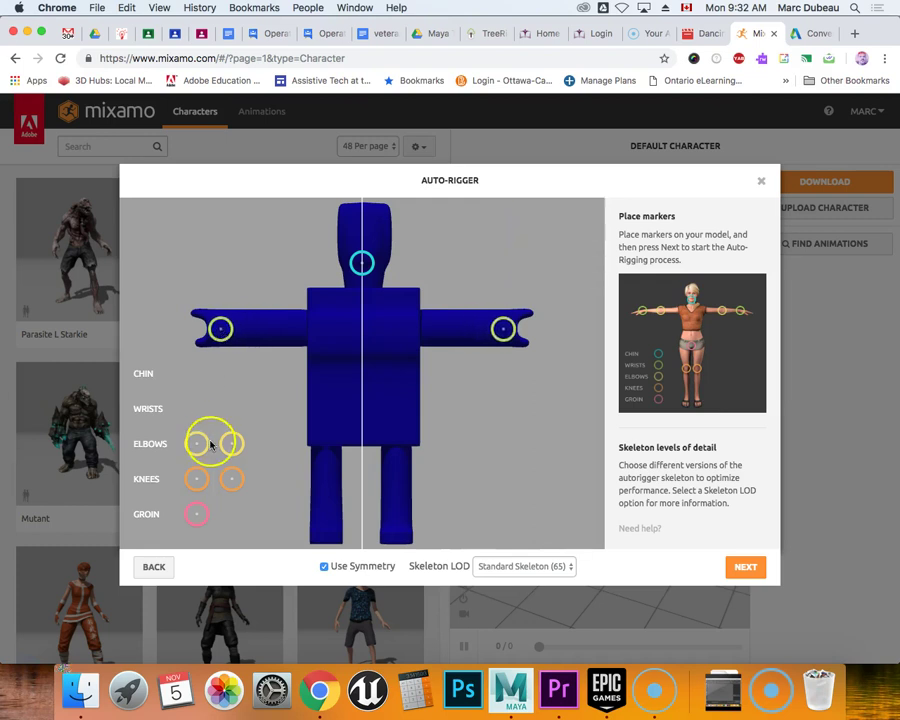
mouse_move(231, 443)
left_mouse_down()
mouse_move(313, 327)
mouse_move(266, 331)
left_mouse_up()
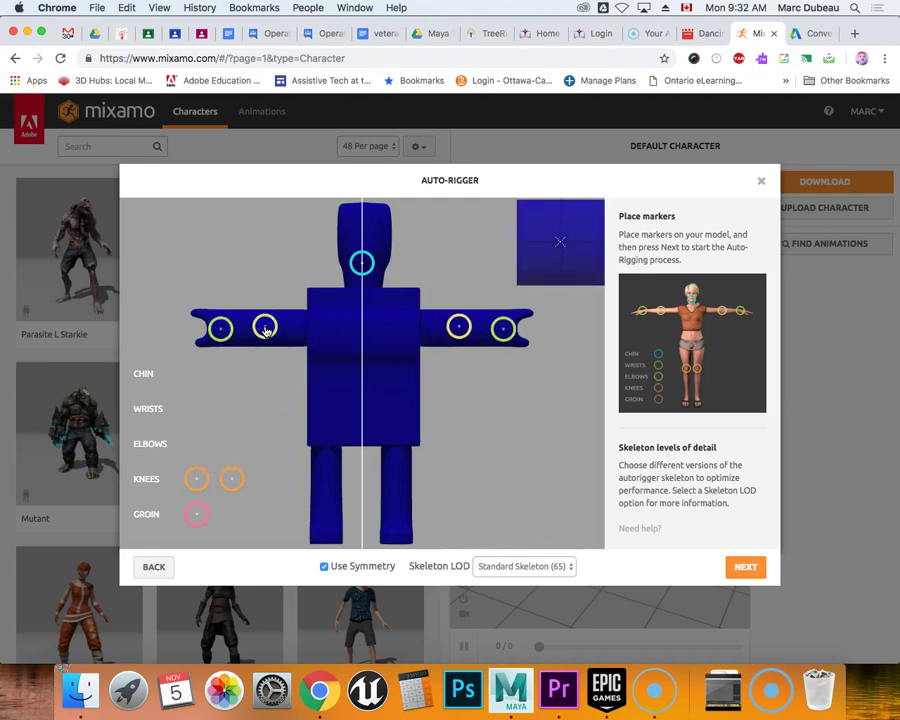
left_click_drag(231, 479, 330, 491)
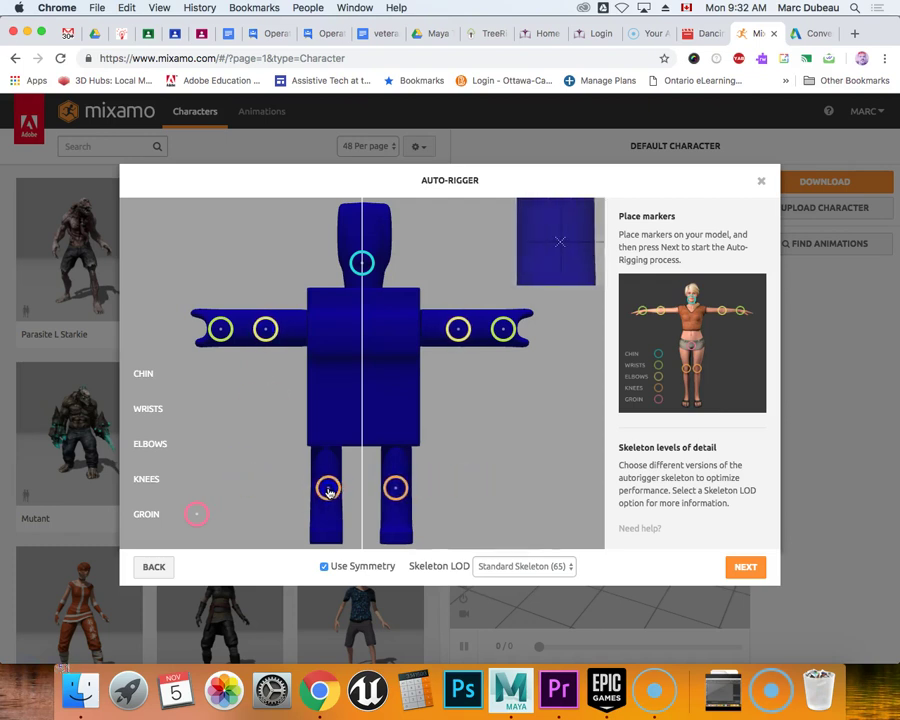
mouse_move(220, 512)
left_mouse_down()
mouse_move(206, 514)
mouse_move(344, 438)
mouse_move(362, 440)
mouse_move(362, 430)
left_mouse_up()
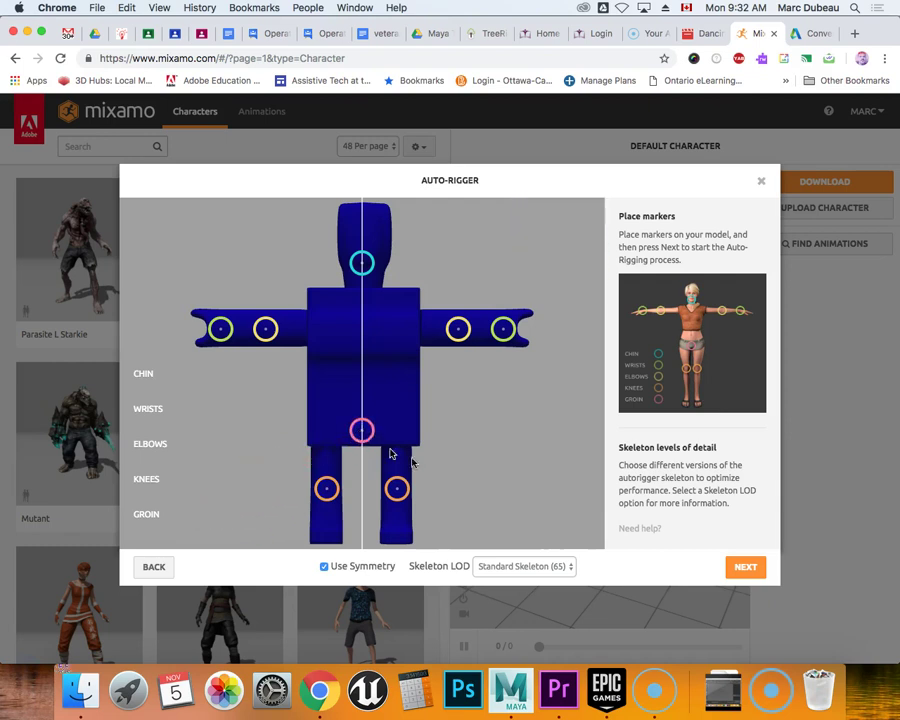
left_click(738, 566)
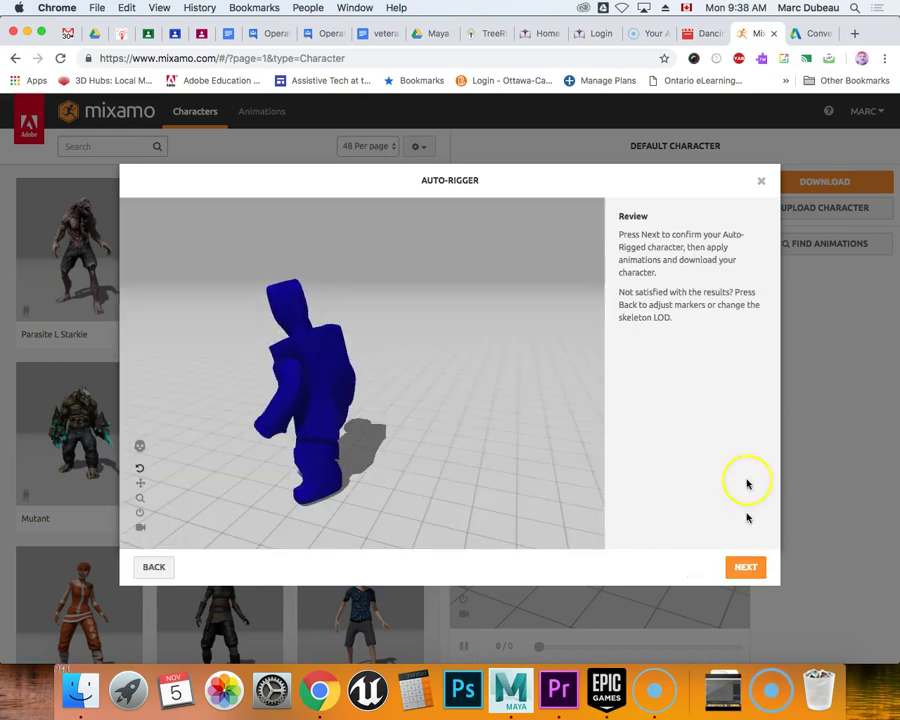
Accept the rigged robot and search the Mixamo animation library for 'dancing'.
left_click(743, 568)
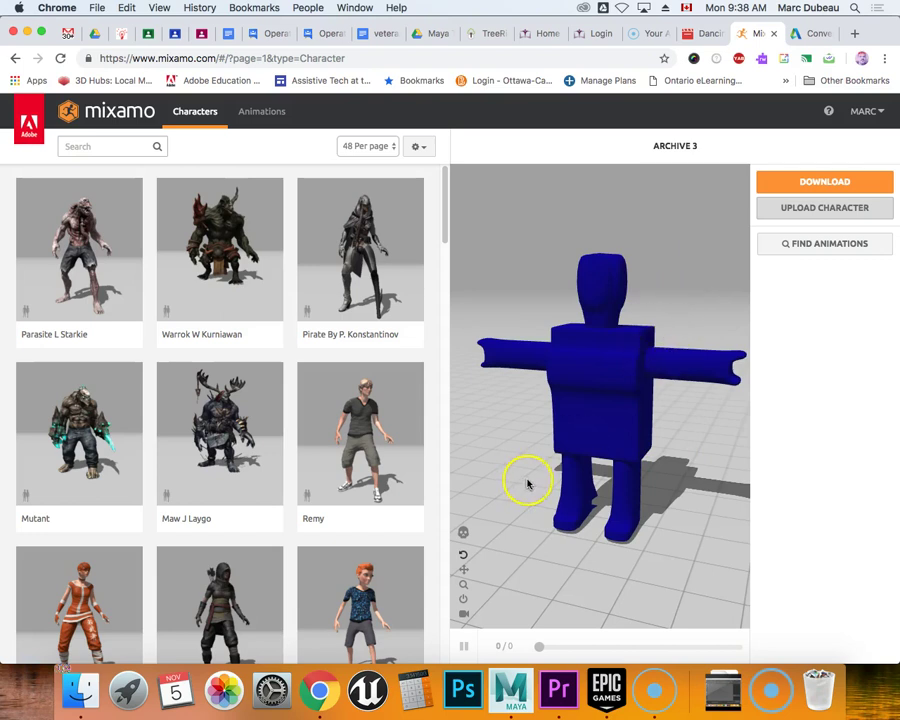
left_click(834, 244)
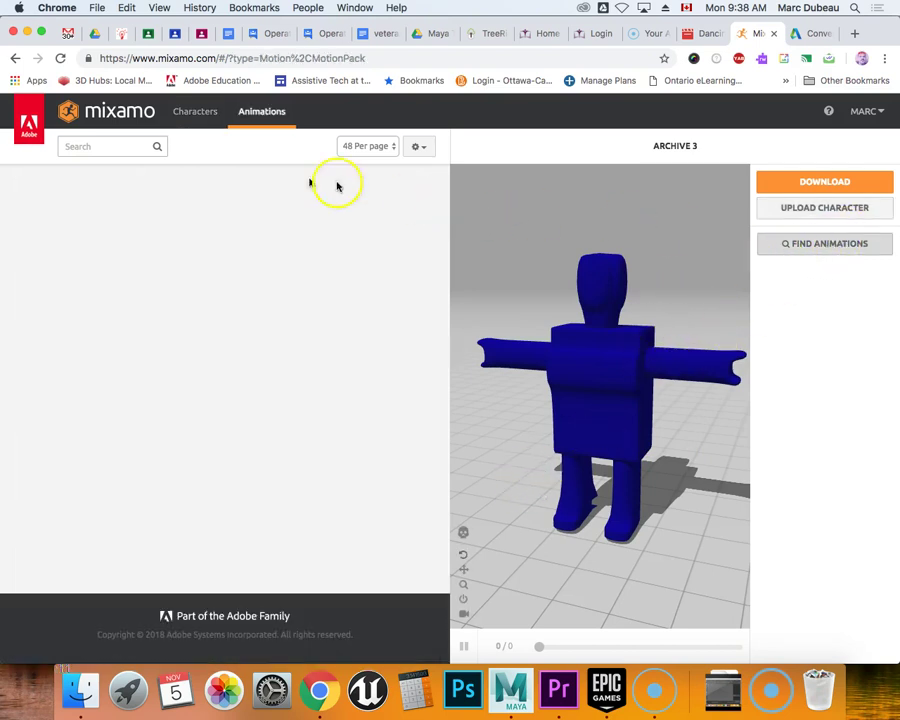
left_click(112, 146)
type("dan")
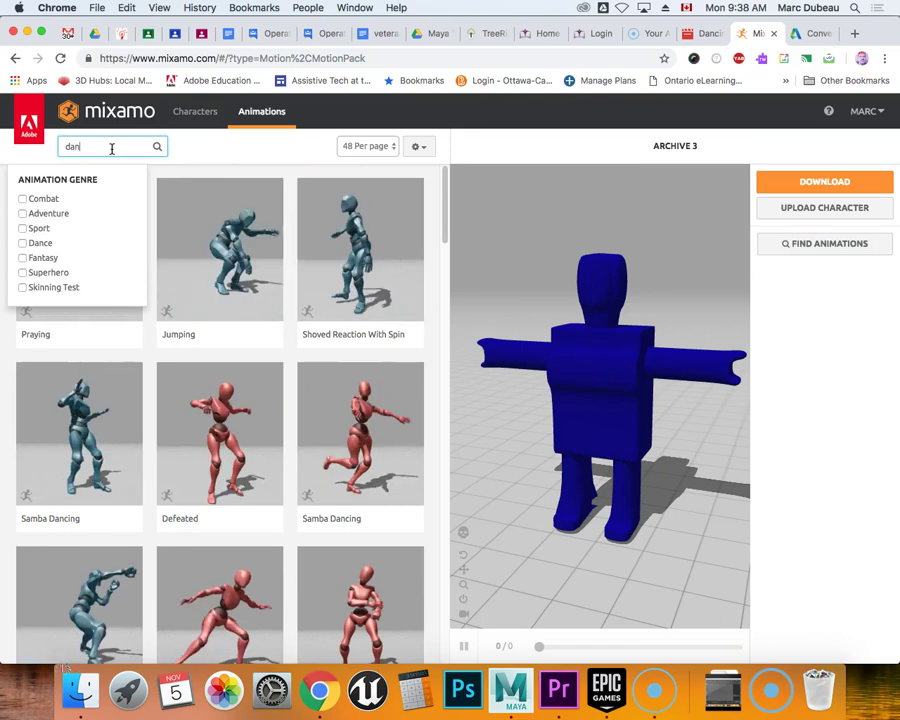
type("cing")
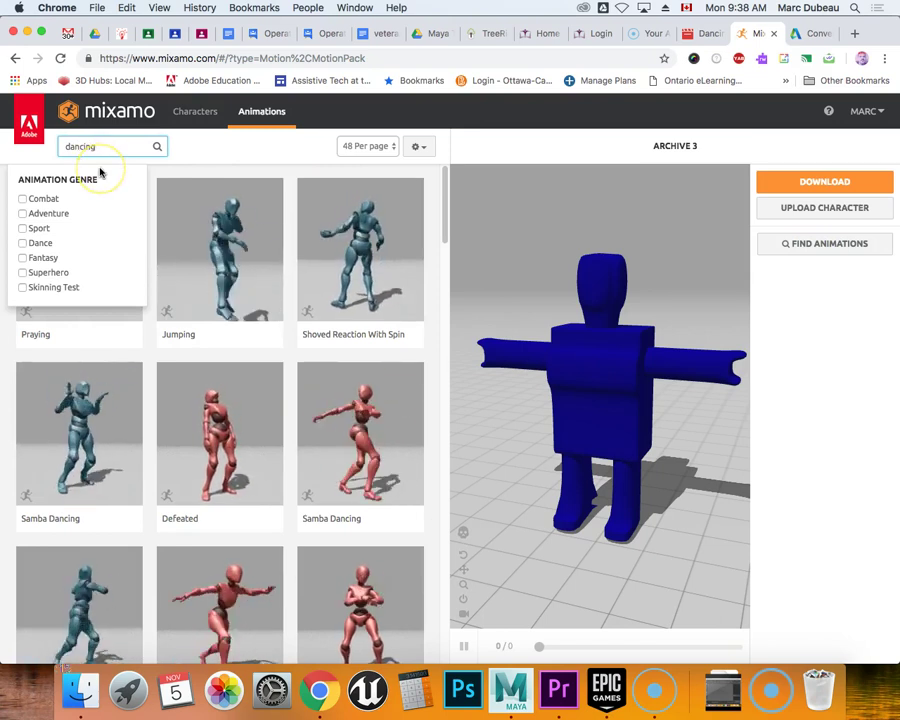
key("Return")
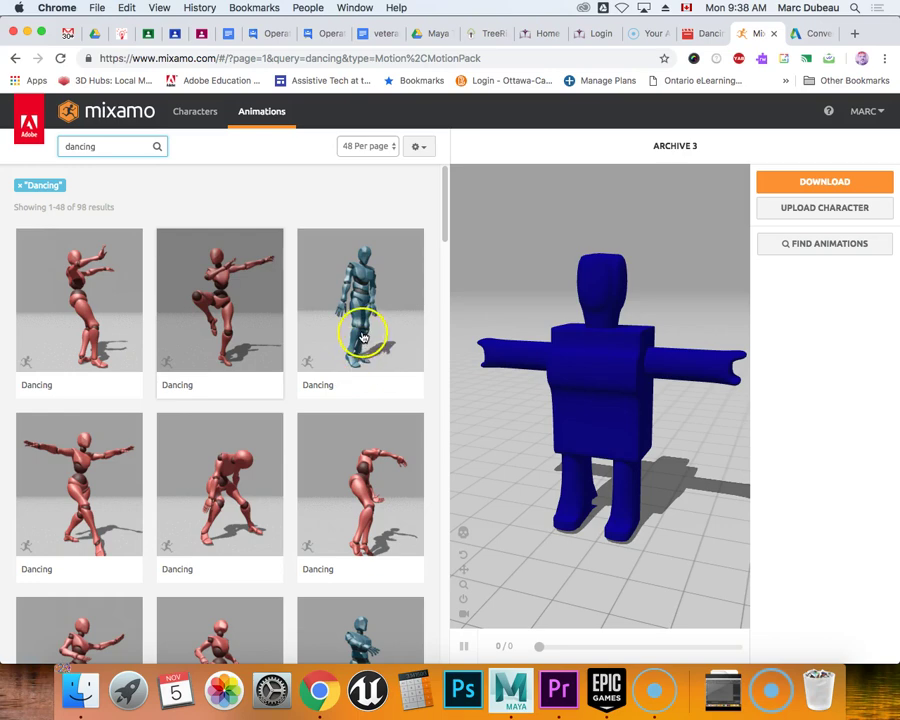
Apply the Swing Dancing animation to the robot, briefly toggling the skeleton view.
left_click(362, 338)
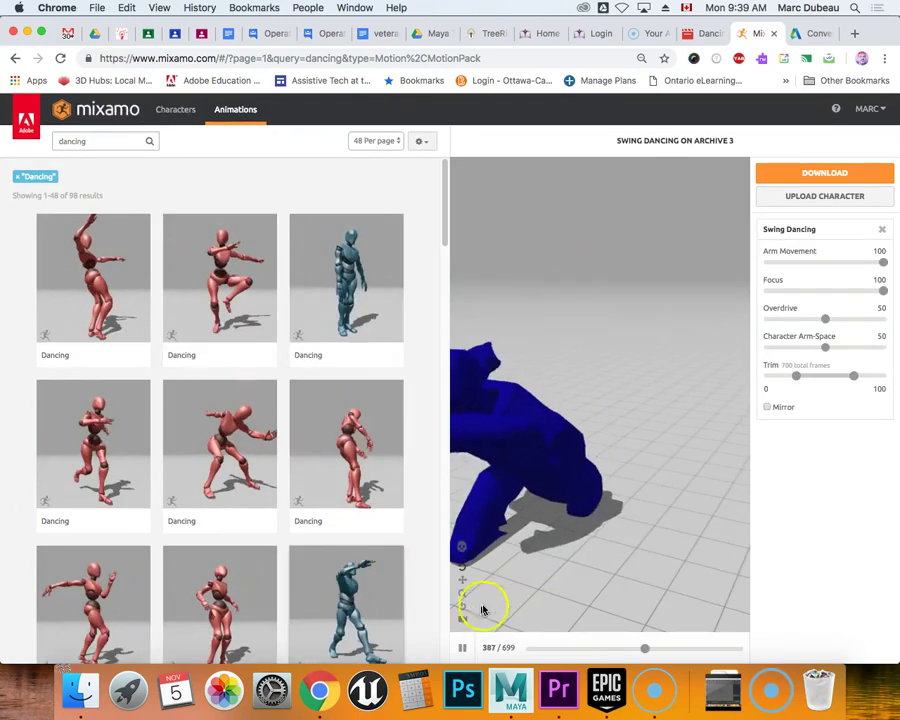
left_click(463, 548)
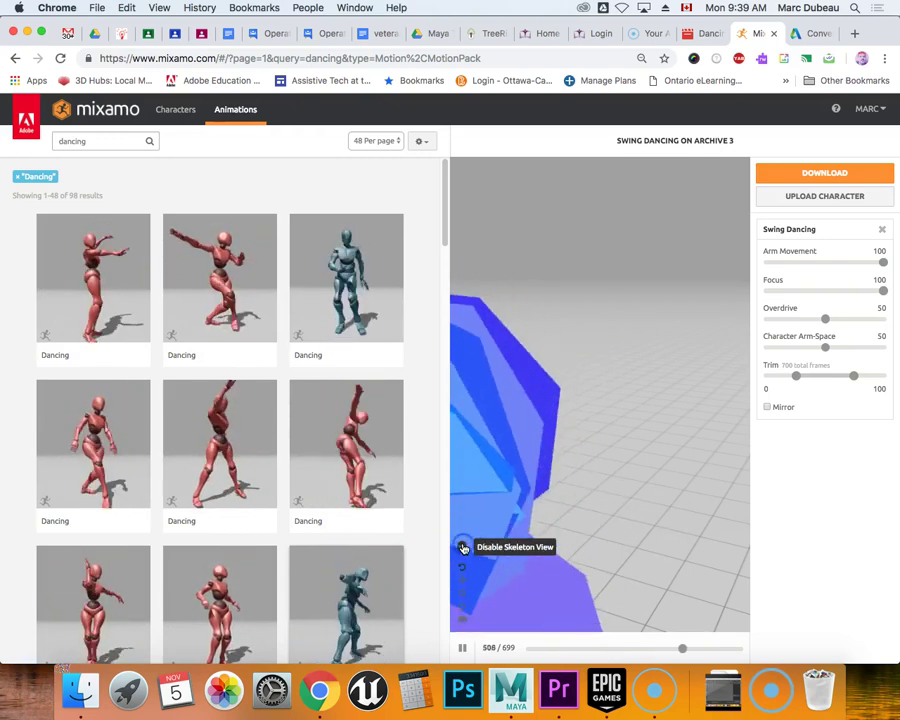
left_click(463, 548)
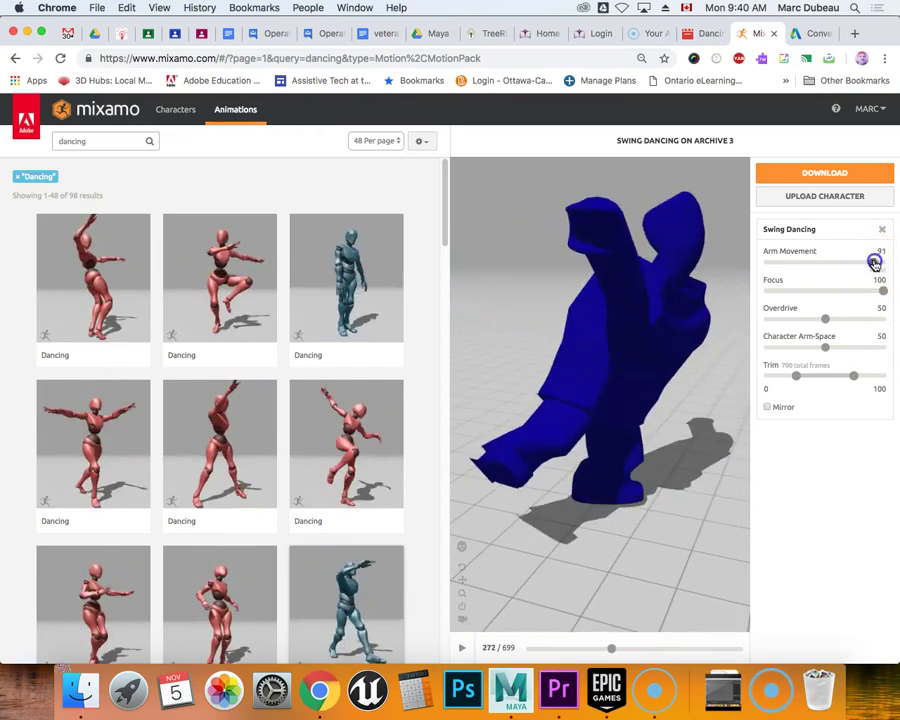
Tune the animation to Arm Movement 85 and Overdrive 29.
left_click_drag(866, 261, 865, 262)
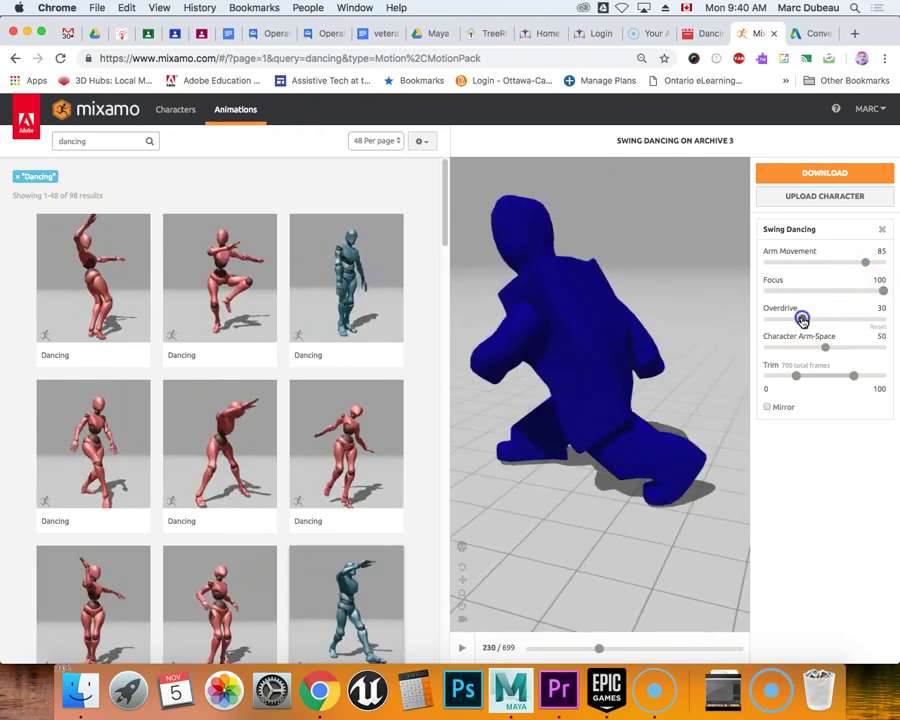
left_click_drag(803, 321, 800, 322)
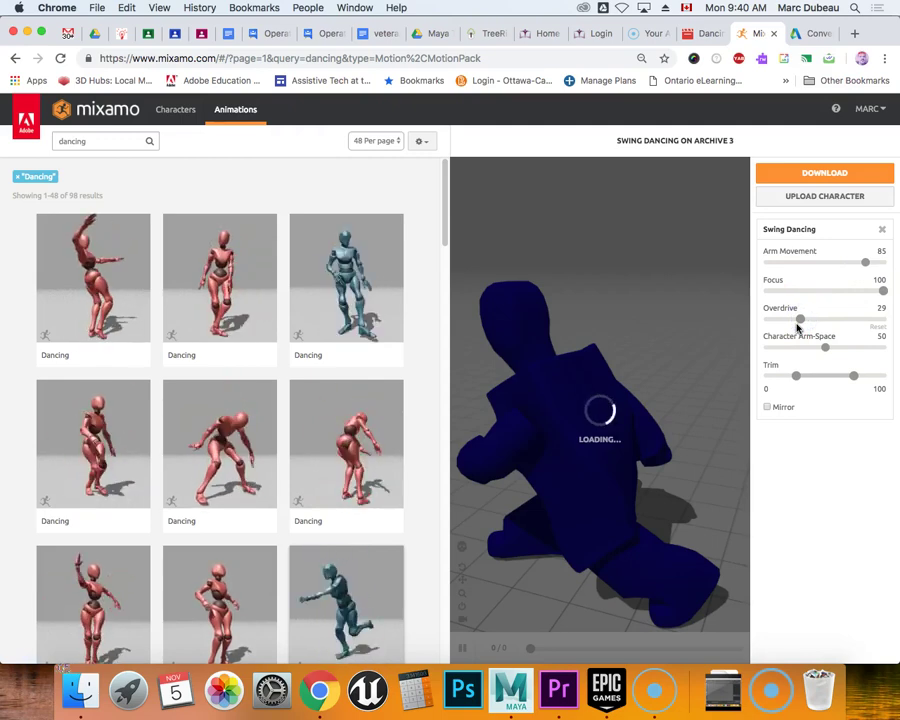
left_click(783, 320)
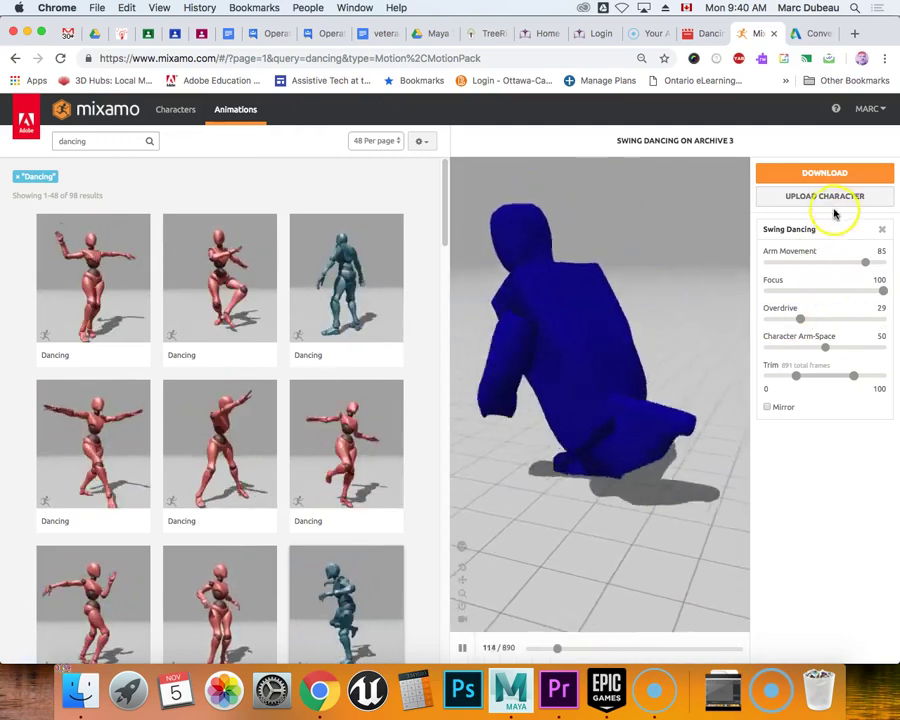
Download Swing Dancing as an FBX with skin at 30 fps, no keyframe reduction.
left_click(805, 174)
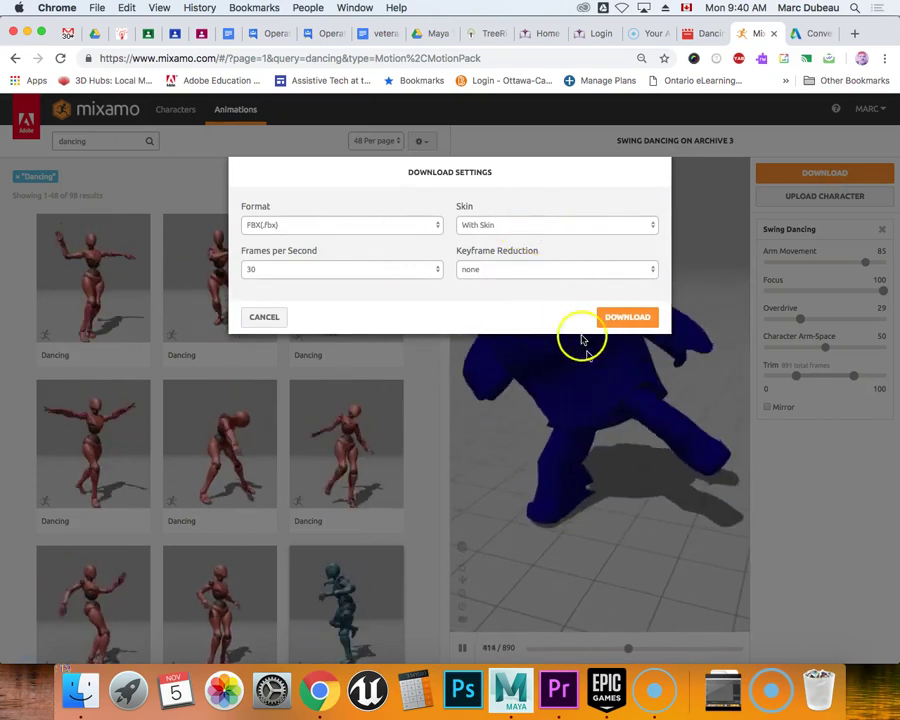
left_click(613, 322)
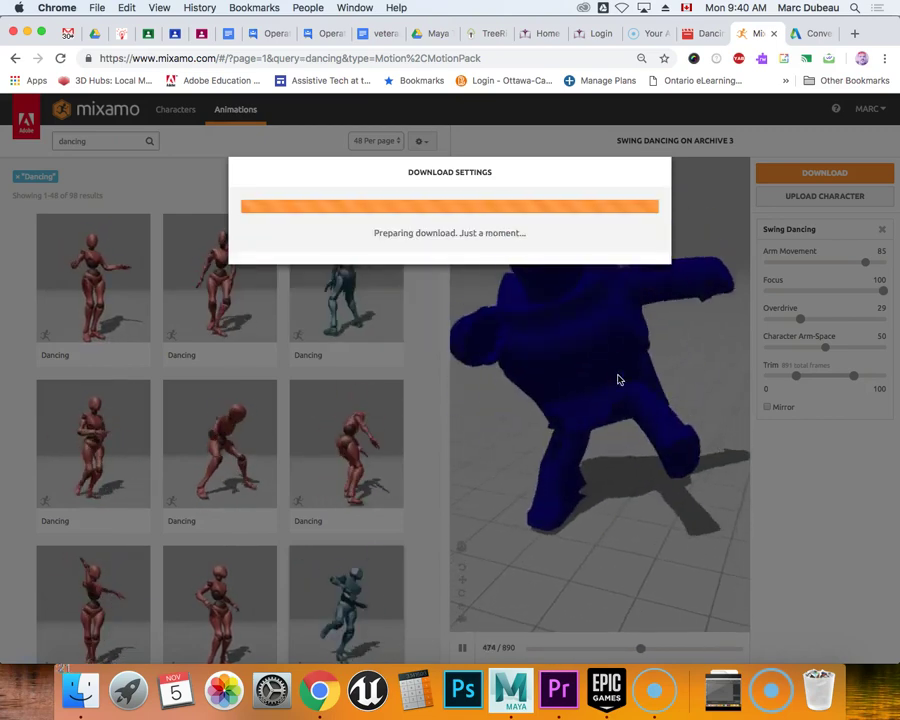
left_click(607, 506)
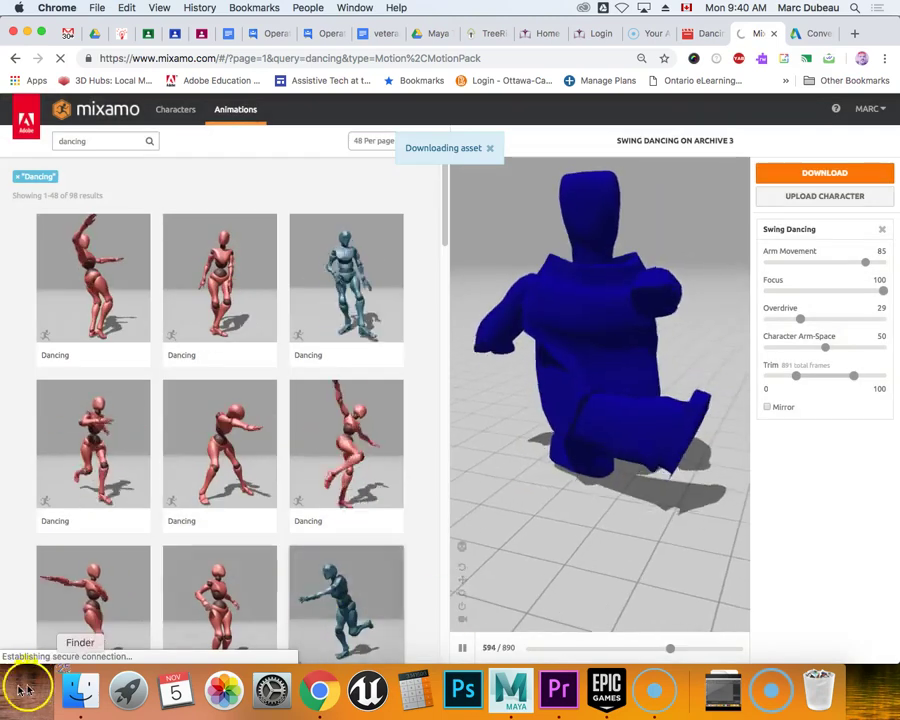
left_click(104, 622)
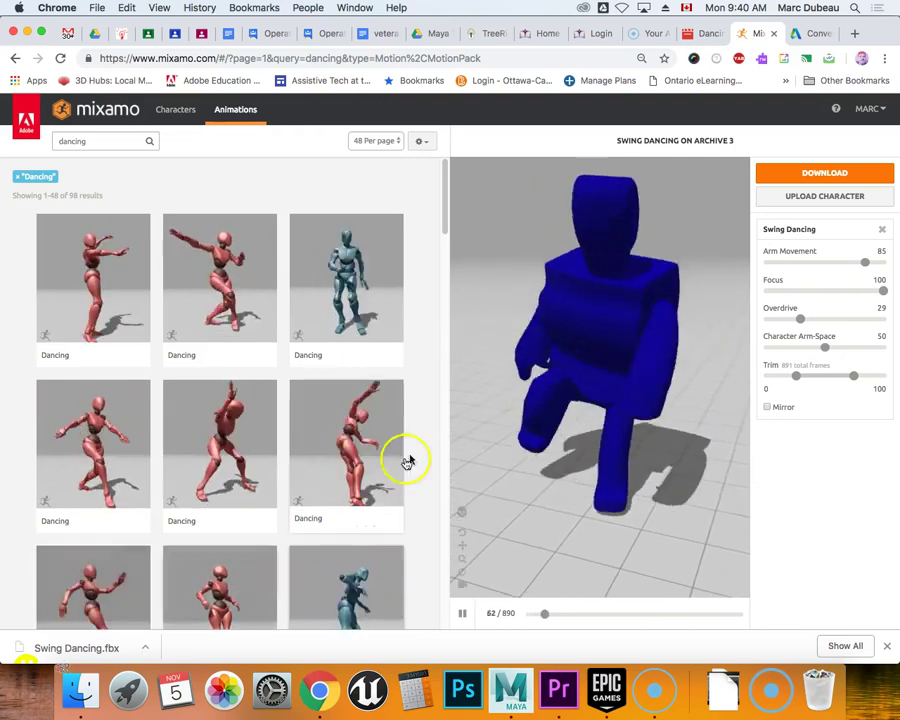
left_click(503, 425)
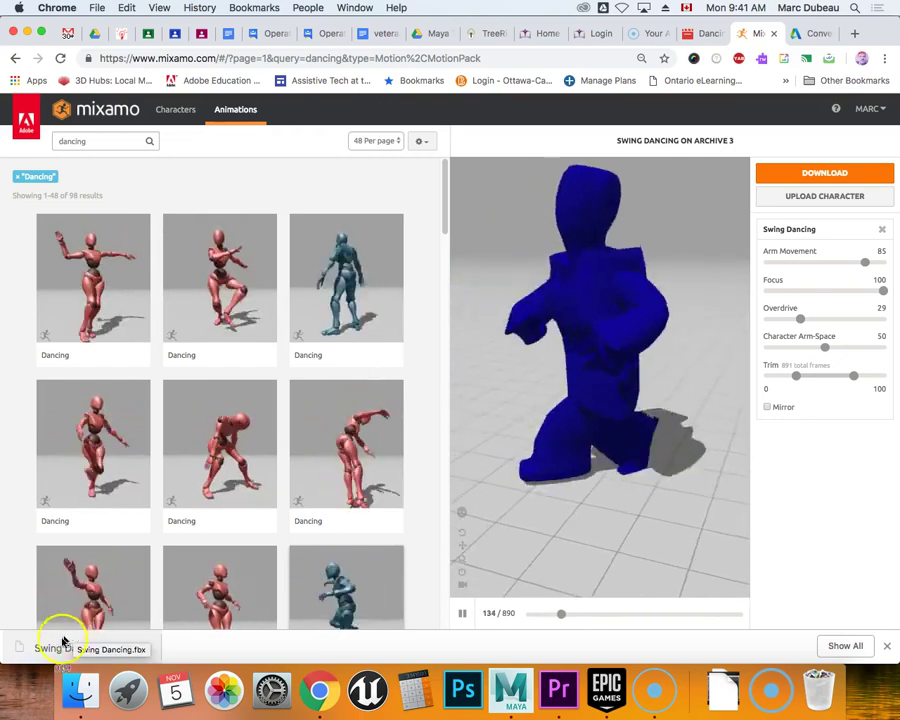
left_click(31, 672)
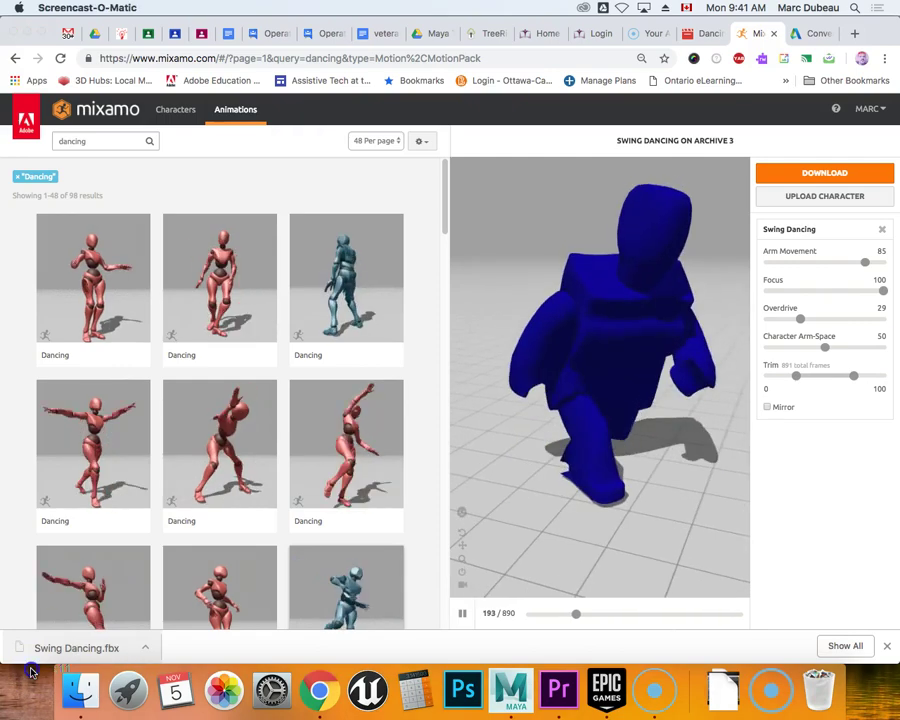